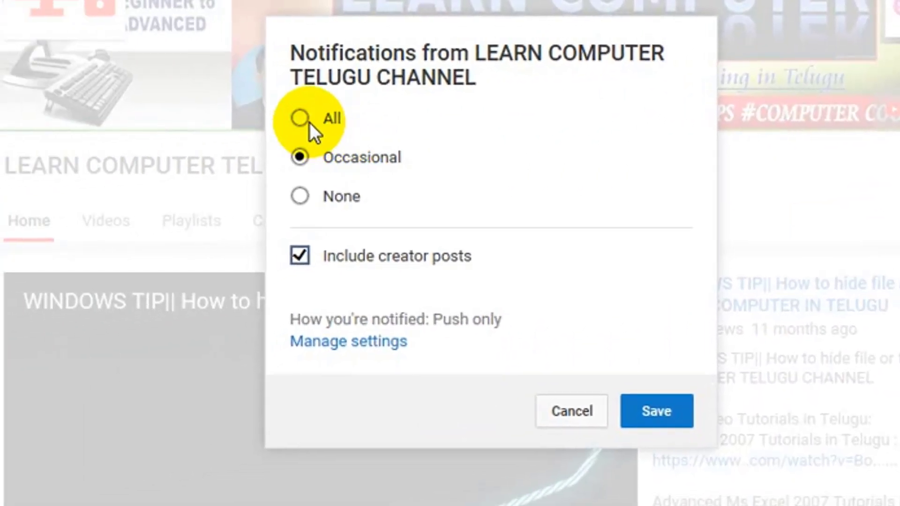
# Step: Choose All notifications for the LEARN COMPUTER TELUGU CHANNEL and save the preference
pyautogui.click(300, 118)
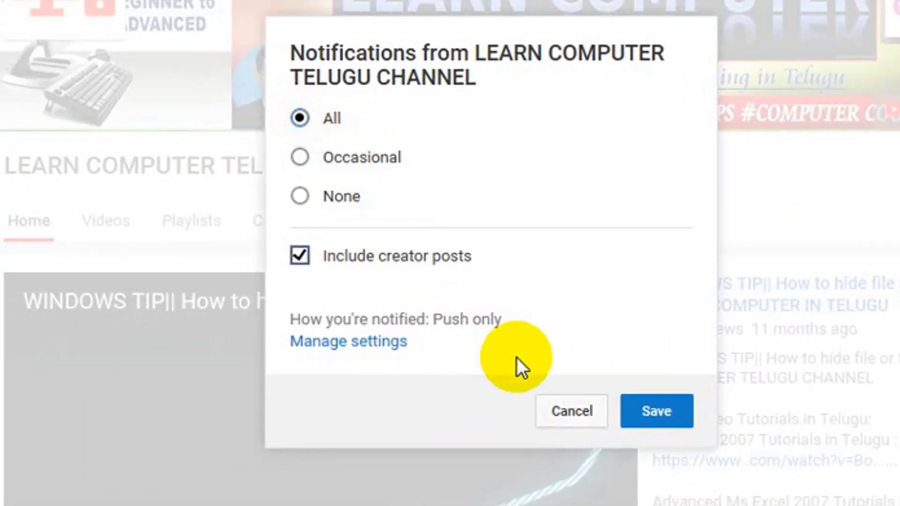
pyautogui.click(658, 423)
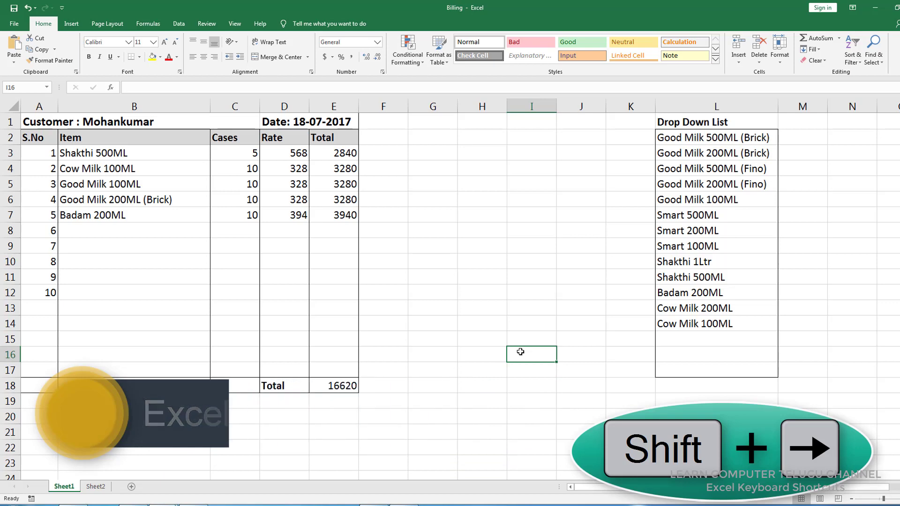
# Step: Move among the empty cells beside the table to a starting cell
pyautogui.click(383, 295)
pyautogui.press('Right')
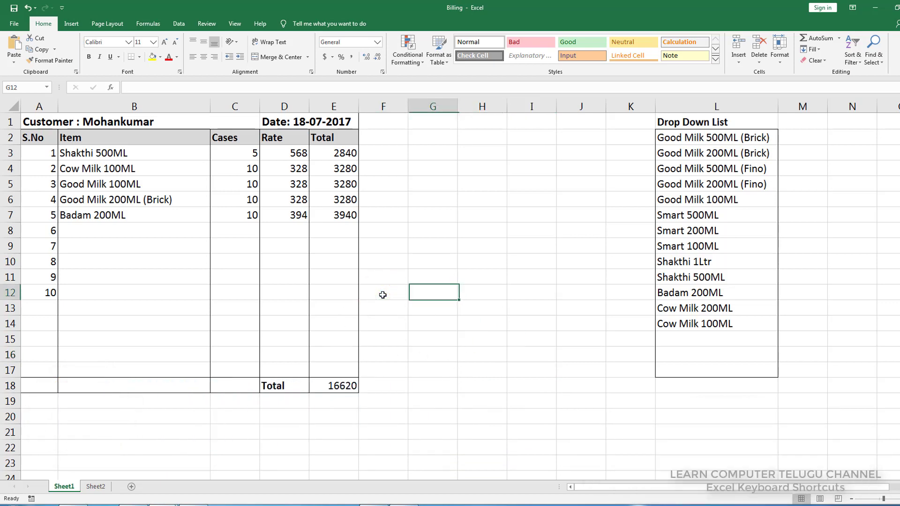
pyautogui.press('Up')
pyautogui.press('Up')
pyautogui.press('Down')
pyautogui.press('Down')
pyautogui.press('Left')
pyautogui.press('Left')
pyautogui.press('Up')
pyautogui.press('Right')
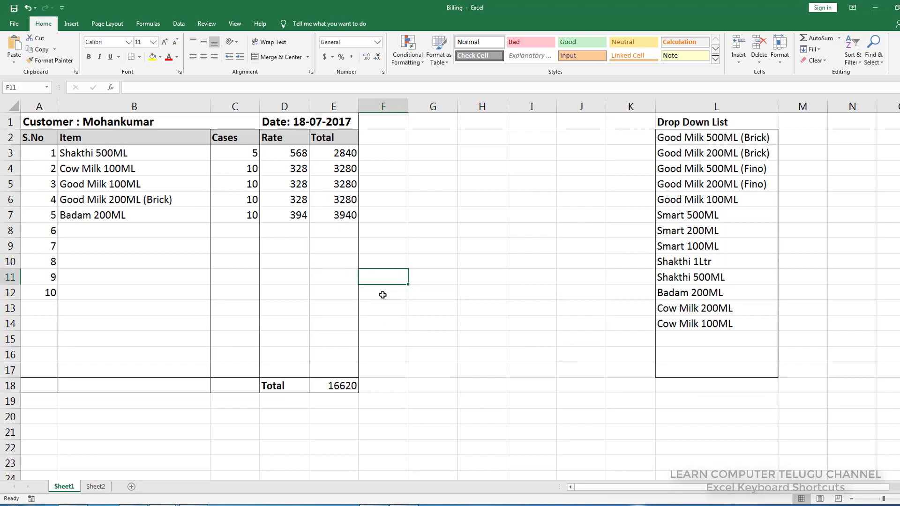
pyautogui.press('Right')
pyautogui.press('Up')
pyautogui.press('Up')
pyautogui.press('Down')
pyautogui.press('Down')
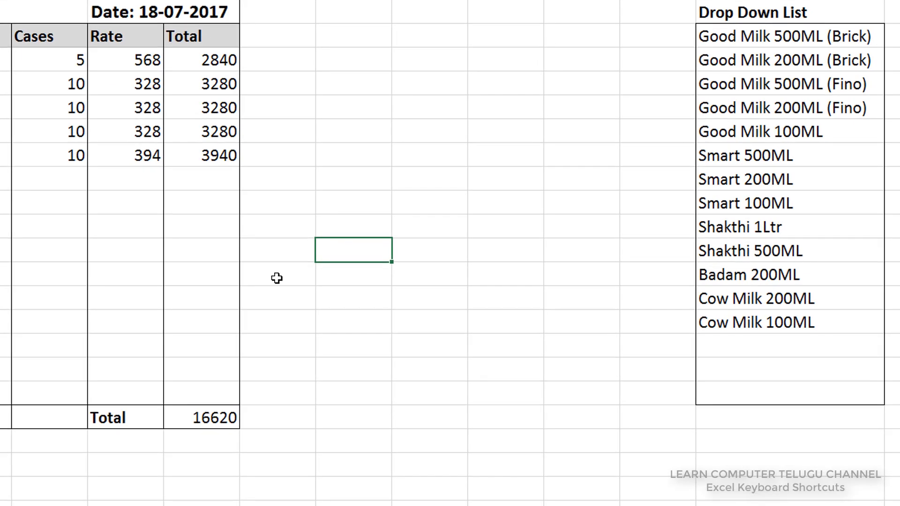
# Step: Extend the selection right across four empty cells, then select the Badam 200ML cell B5
pyautogui.hotkey('shift', 'Right')
pyautogui.hotkey('shift', 'Right')
pyautogui.hotkey('shift', 'Right')
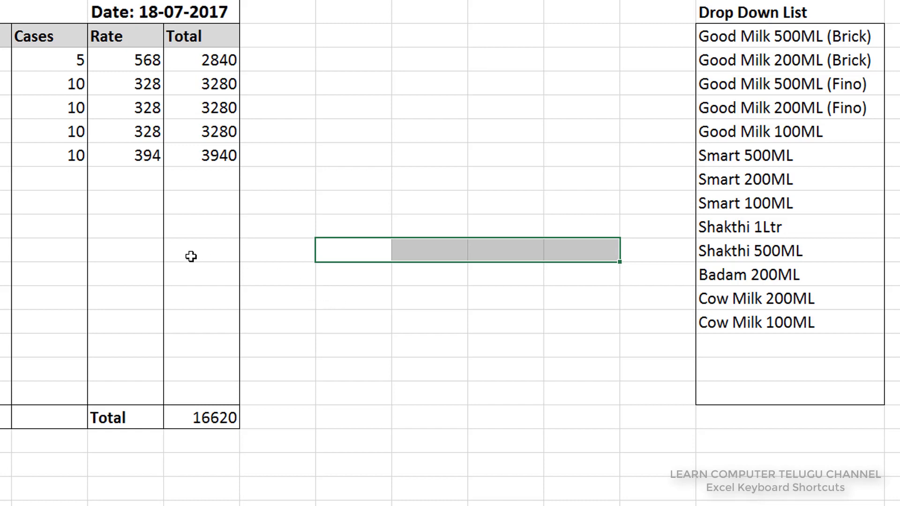
pyautogui.click(170, 246)
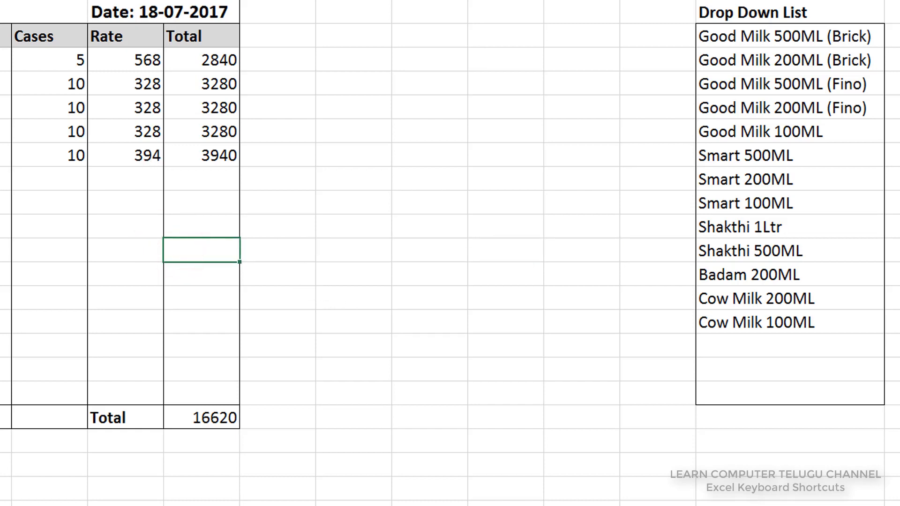
pyautogui.click(7, 156)
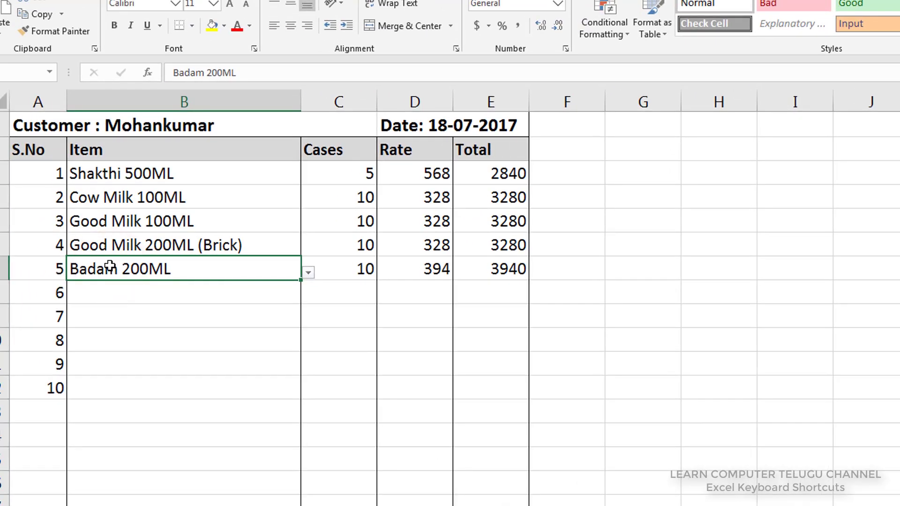
# Step: Extend the selection right along the Badam 200ML row and dismiss the color-scheme prompt
pyautogui.hotkey('shift', 'Right')
pyautogui.hotkey('shift', 'Right')
pyautogui.hotkey('shift', 'Right')
pyautogui.hotkey('shift', 'Right')
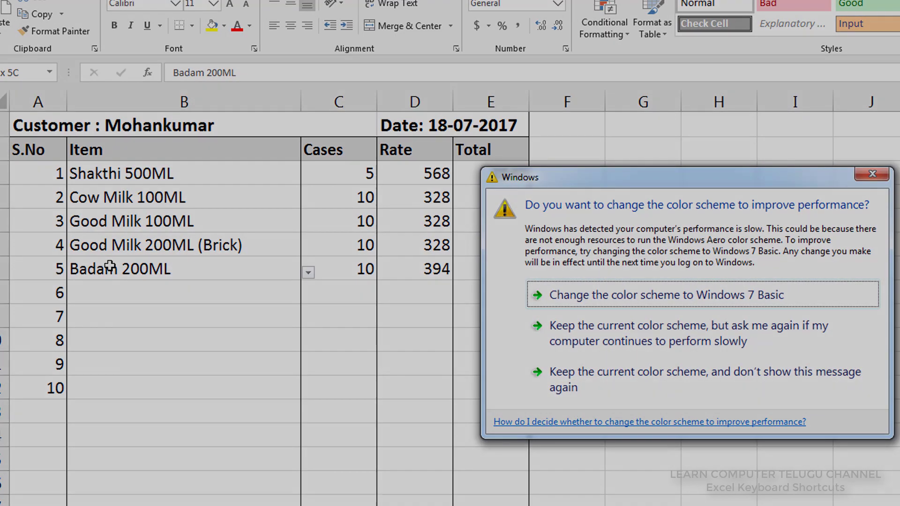
pyautogui.click(871, 174)
pyautogui.click(543, 309)
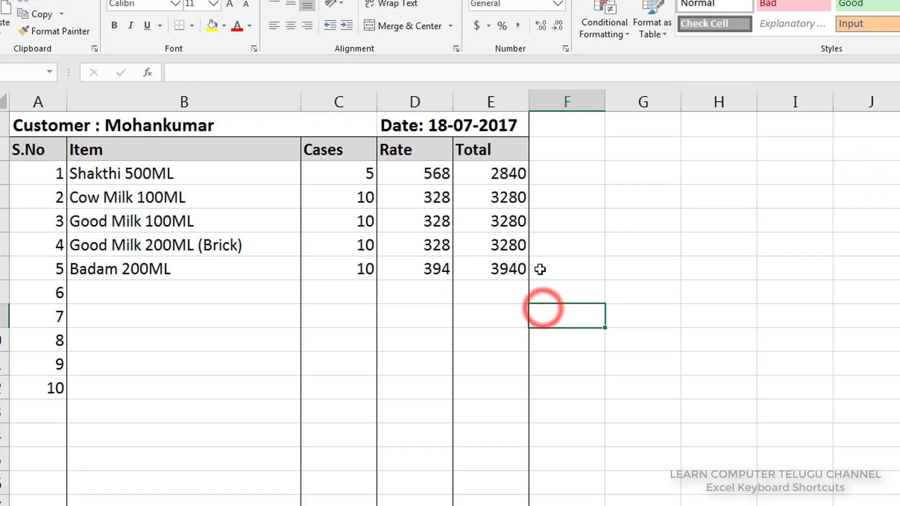
# Step: From the Badam Total 3940, extend the selection left across the whole row, then select Cases 10
pyautogui.click(498, 269)
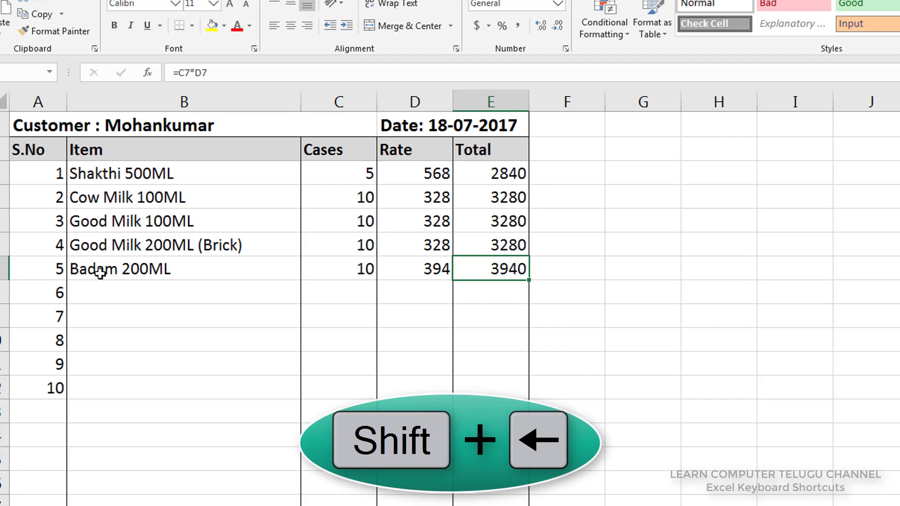
pyautogui.hotkey('shift', 'Left')
pyautogui.hotkey('shift', 'Left')
pyautogui.hotkey('shift', 'Left')
pyautogui.hotkey('shift', 'Left')
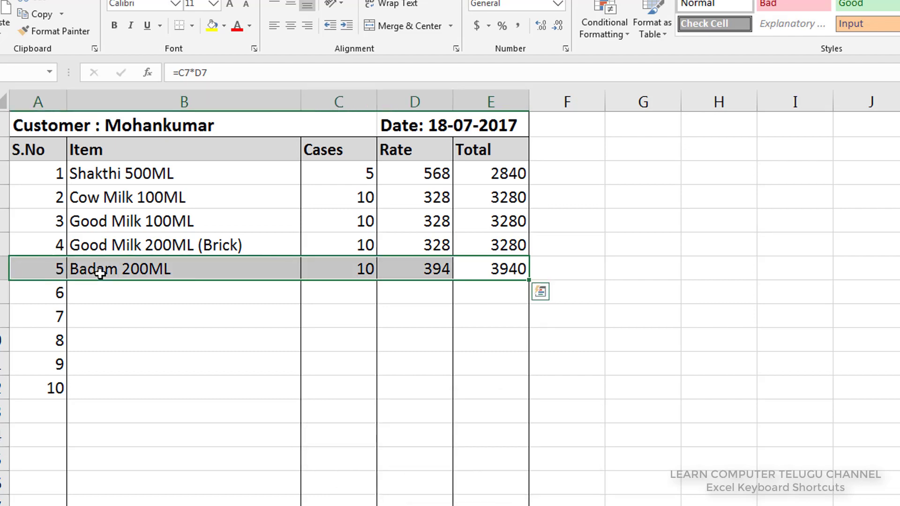
pyautogui.click(327, 260)
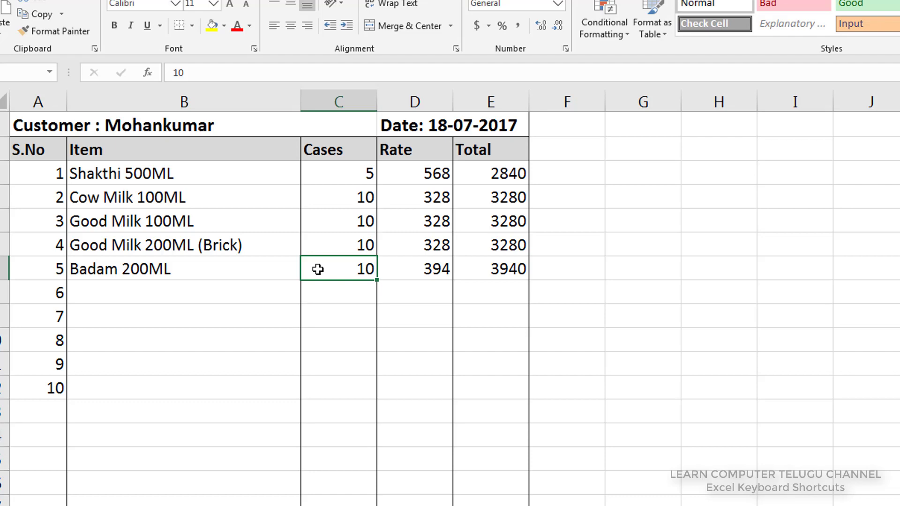
# Step: Extend the selection up the Cases column from the Badam row's 10
pyautogui.hotkey('shift', 'Up')
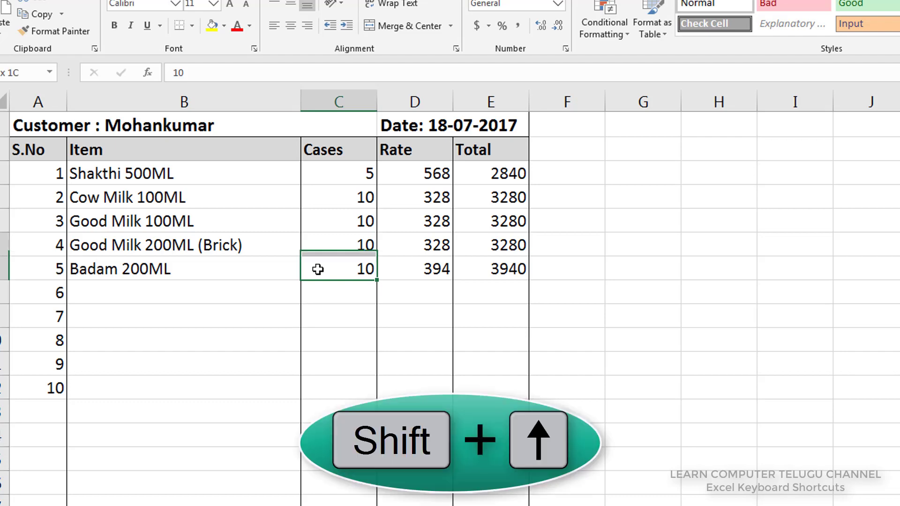
pyautogui.hotkey('shift', 'Up')
pyautogui.hotkey('shift', 'Up')
pyautogui.press('Up')
pyautogui.press('Up')
pyautogui.press('Up')
pyautogui.press('Up')
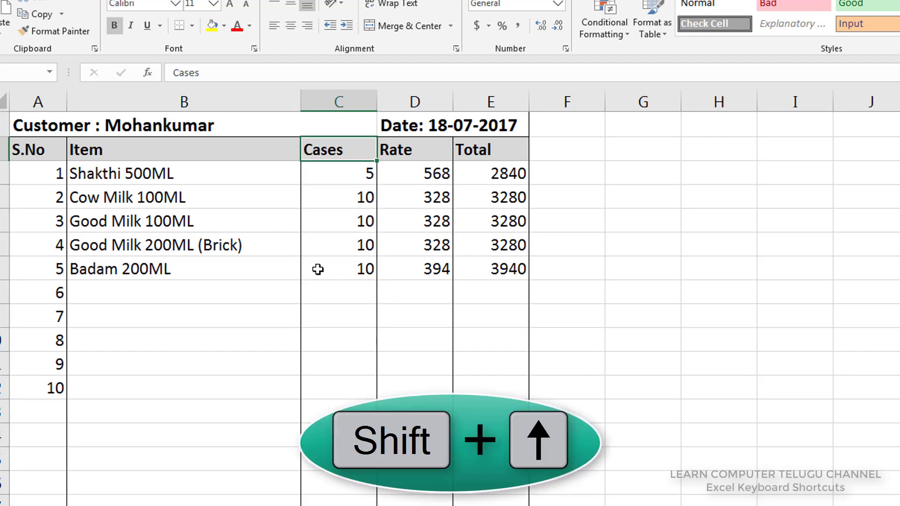
# Step: From the first case count 5, extend the selection down the Cases column
pyautogui.press('Down')
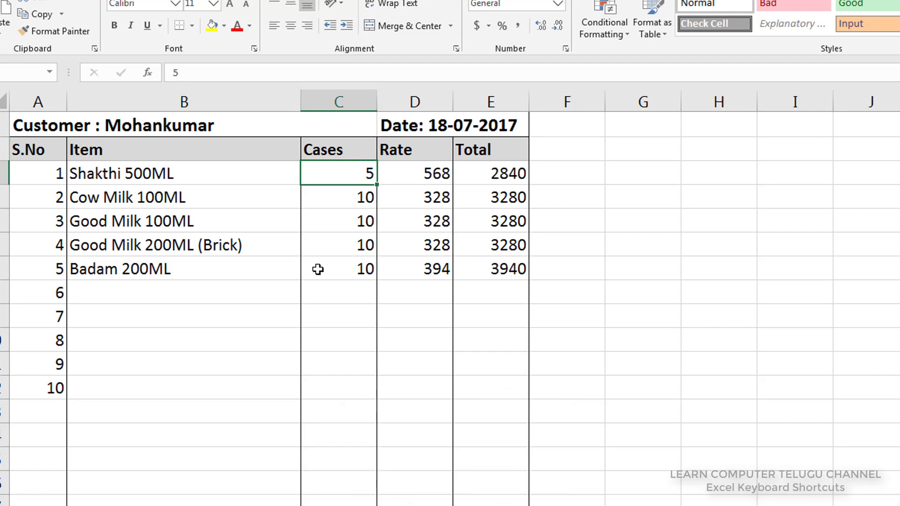
pyautogui.hotkey('shift', 'Down')
pyautogui.hotkey('shift', 'Down')
pyautogui.hotkey('shift', 'Down')
pyautogui.hotkey('shift', 'Down')
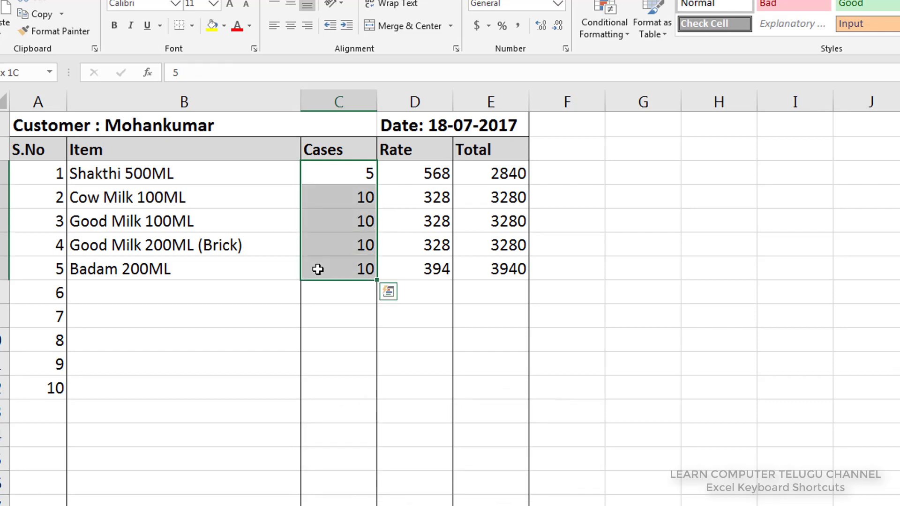
pyautogui.hotkey('shift', 'Down')
pyautogui.hotkey('shift', 'Down')
pyautogui.hotkey('shift', 'Down')
pyautogui.hotkey('shift', 'Down')
pyautogui.hotkey('shift', 'Down')
pyautogui.hotkey('shift', 'Down')
pyautogui.hotkey('shift', 'Down')
pyautogui.hotkey('shift', 'Down')
pyautogui.press('Up')
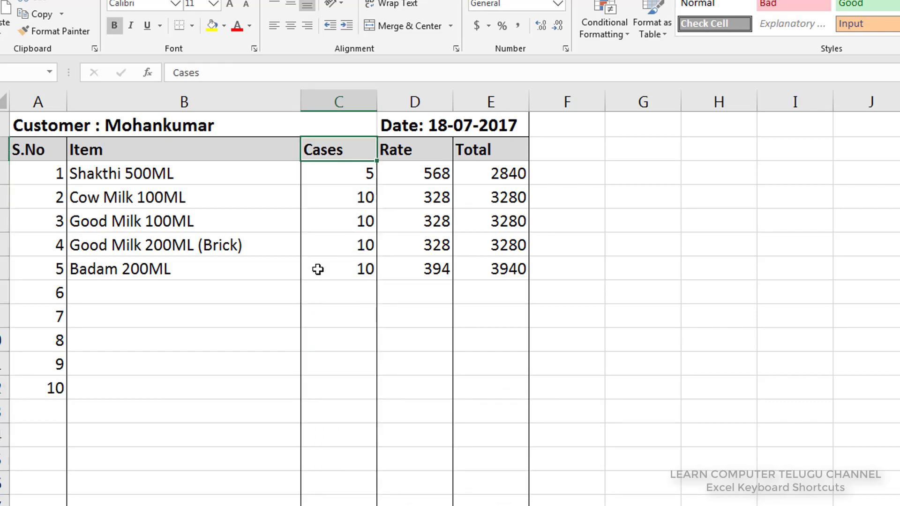
pyautogui.press('Up')
pyautogui.press('Down')
pyautogui.press('Down')
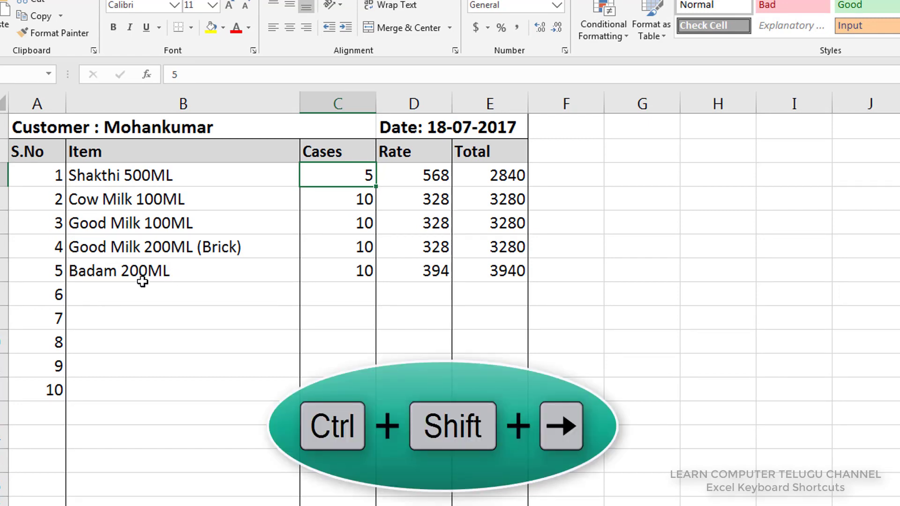
# Step: Select A5 through the Total 3940 of the Badam row with Ctrl+Shift+Right, after trying Shift+Right
pyautogui.click(57, 277)
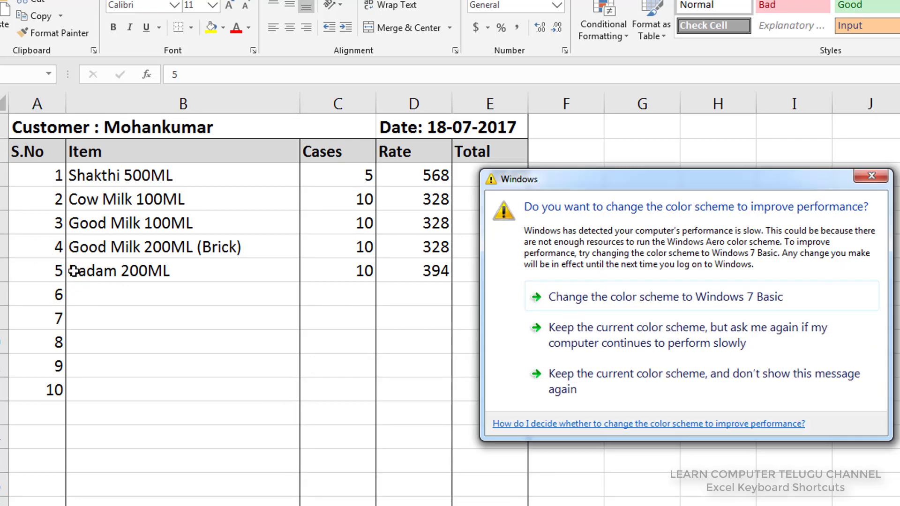
pyautogui.click(58, 271)
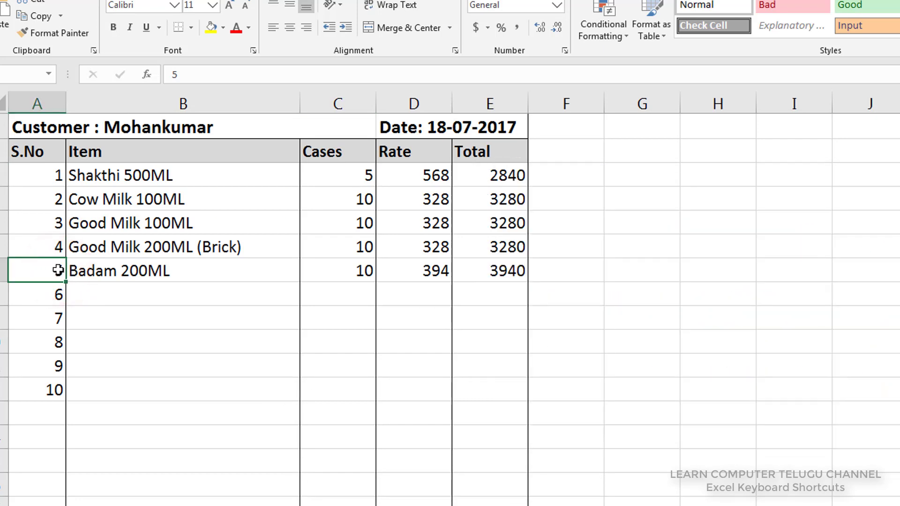
pyautogui.hotkey('shift', 'Right')
pyautogui.hotkey('shift', 'Right')
pyautogui.hotkey('shift', 'Right')
pyautogui.hotkey('shift', 'Right')
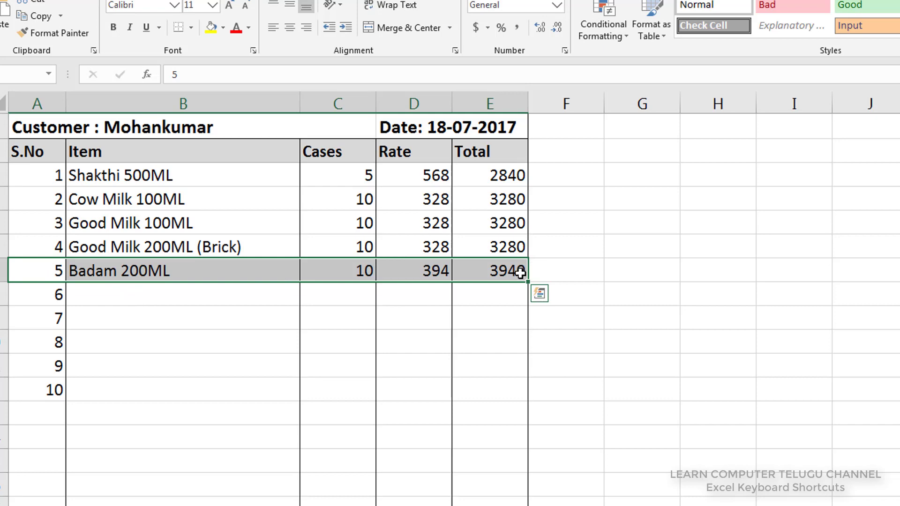
pyautogui.click(45, 271)
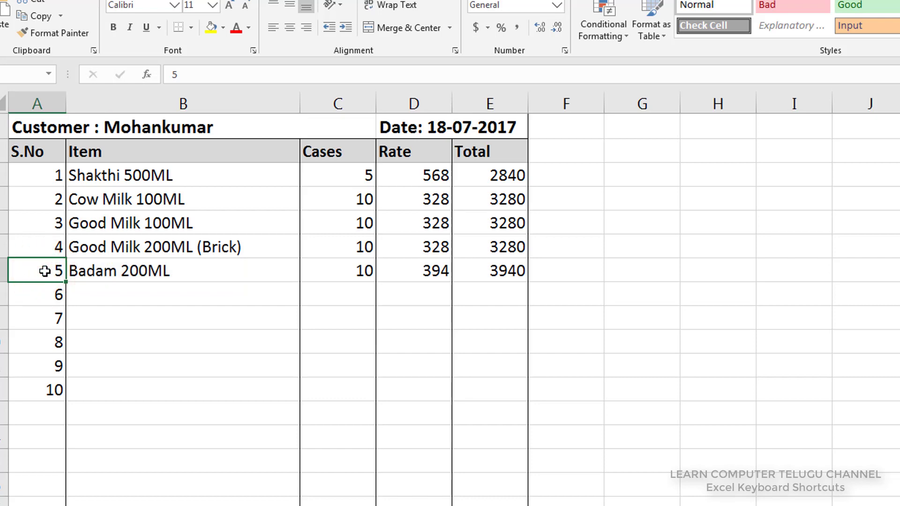
pyautogui.hotkey('shift', 'Right')
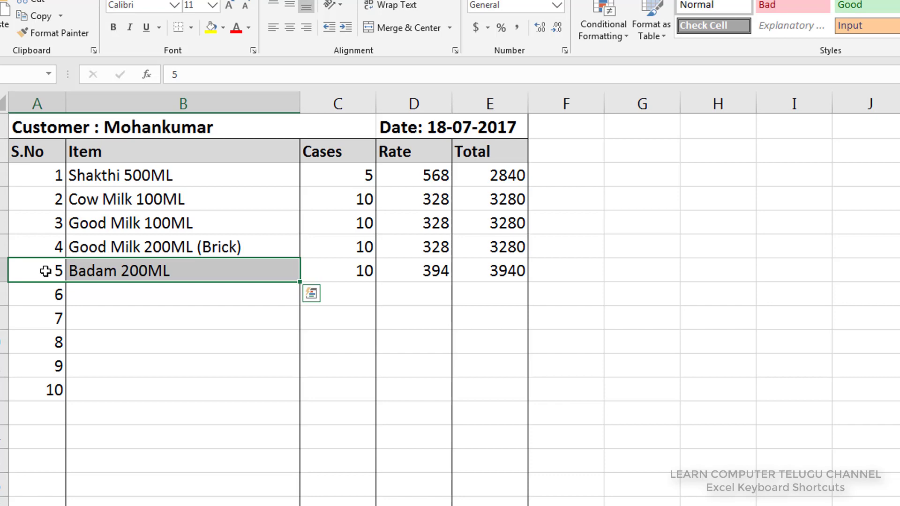
pyautogui.click(44, 271)
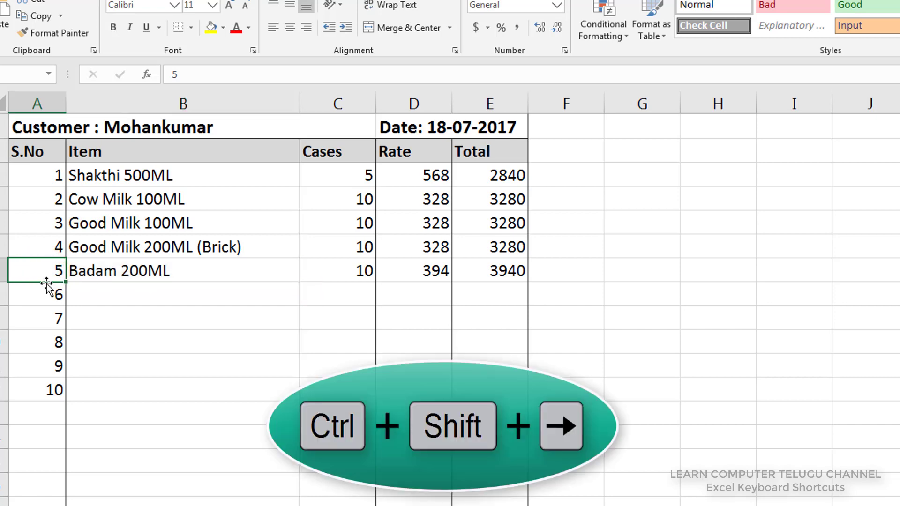
pyautogui.hotkey('ctrl', 'shift', 'Right')
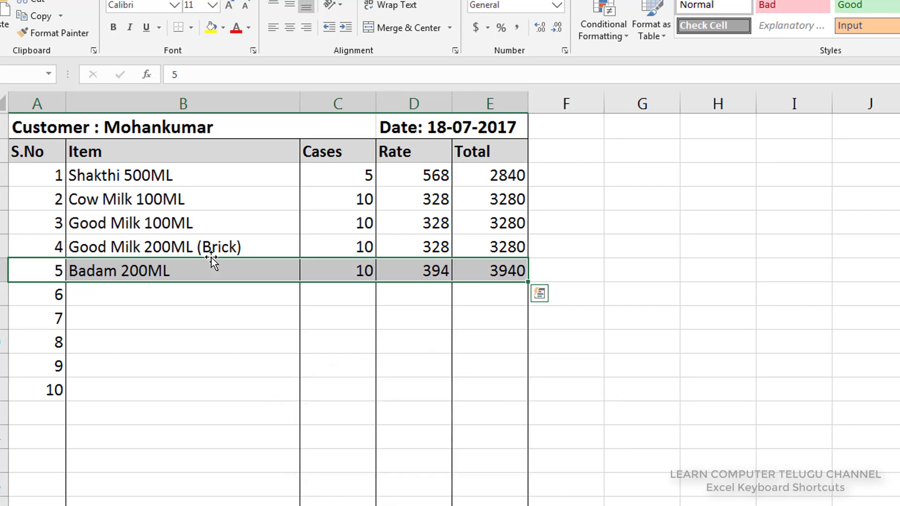
pyautogui.click(508, 273)
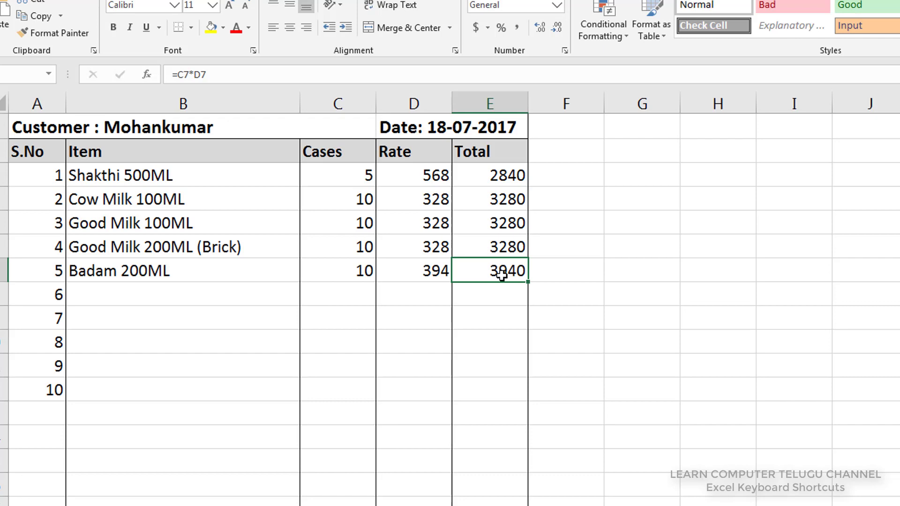
# Step: From the Badam Total 3940, select A7:E7 with Ctrl+Shift+Left, after trying Shift+Left
pyautogui.hotkey('shift', 'Left')
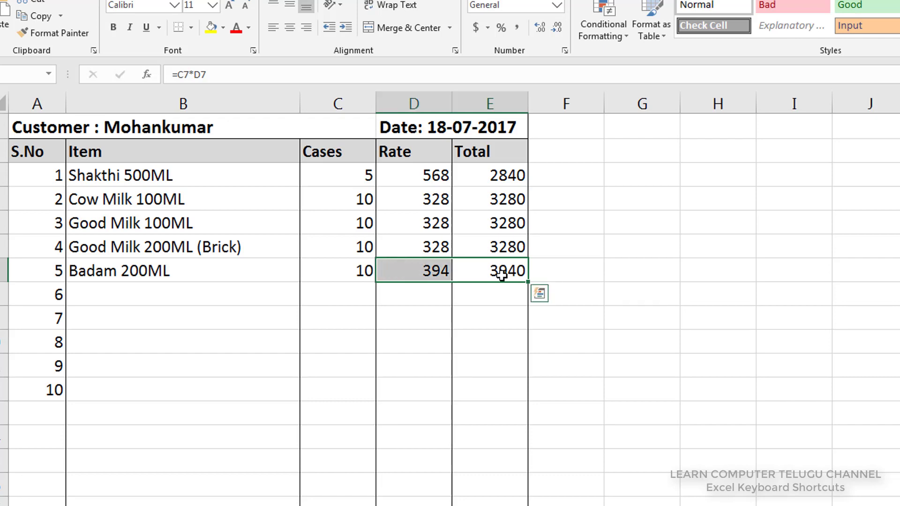
pyautogui.click(501, 276)
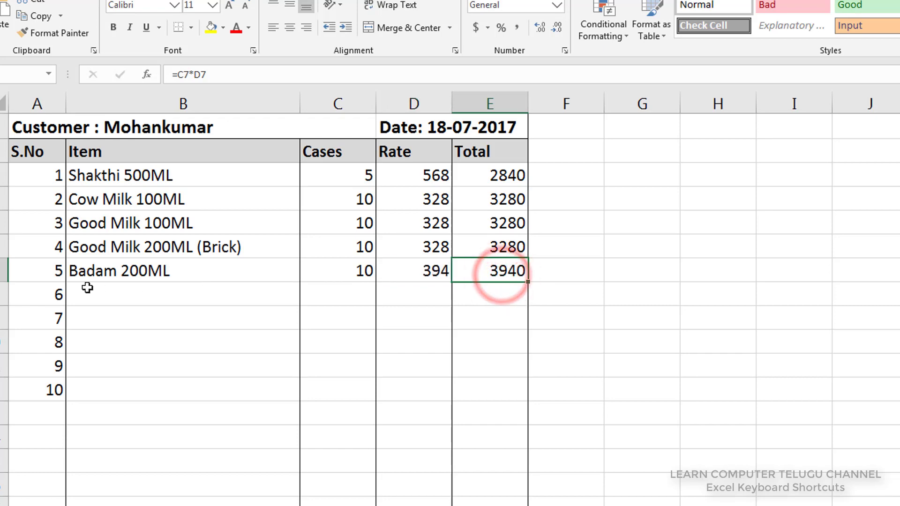
pyautogui.click(508, 276)
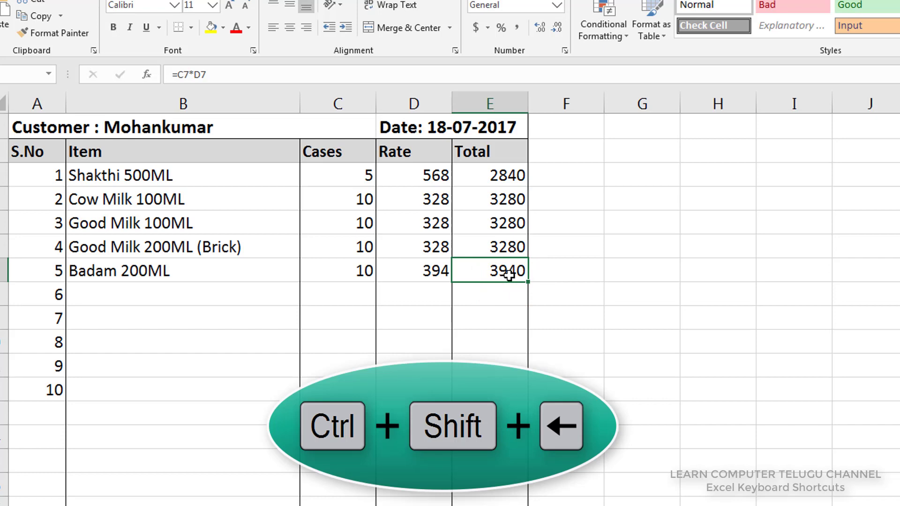
pyautogui.hotkey('ctrl', 'shift', 'Left')
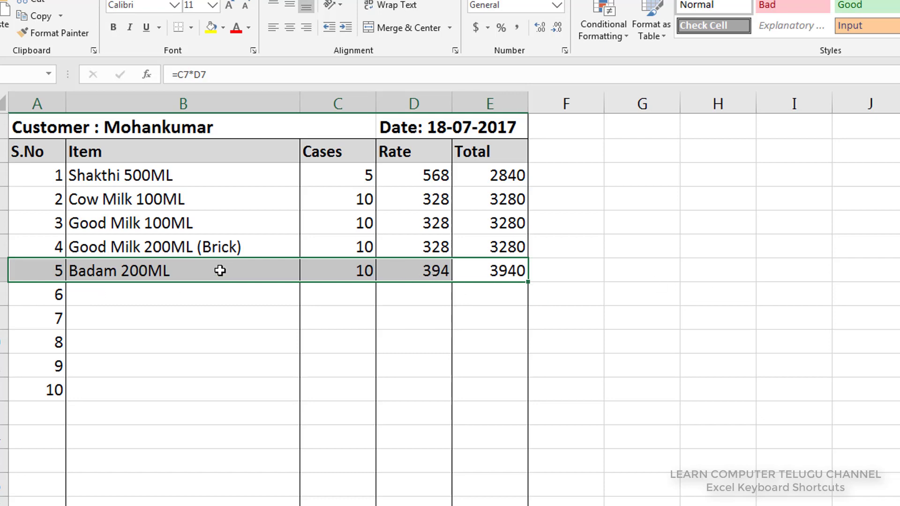
# Step: Select serial numbers 1–10 with Ctrl+Shift+Down, then extend from serial 10 up to the customer header
pyautogui.click(49, 175)
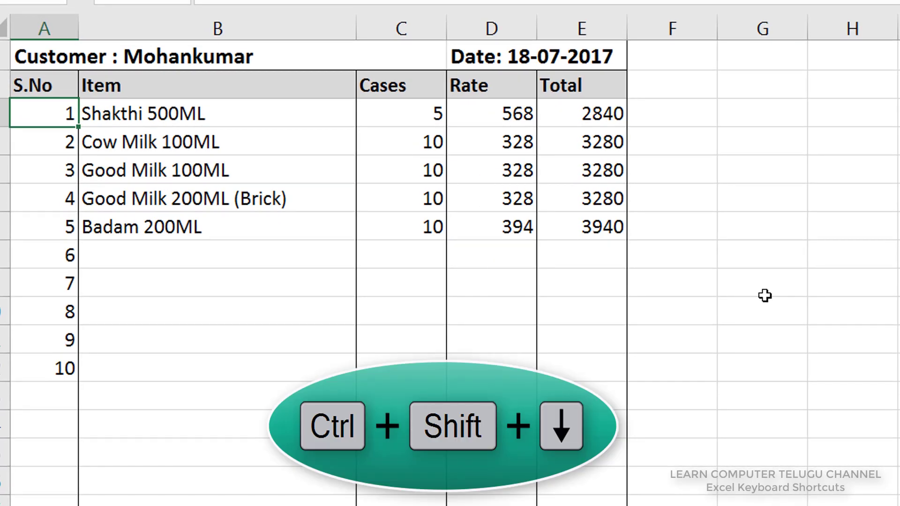
pyautogui.hotkey('ctrl', 'shift', 'Down')
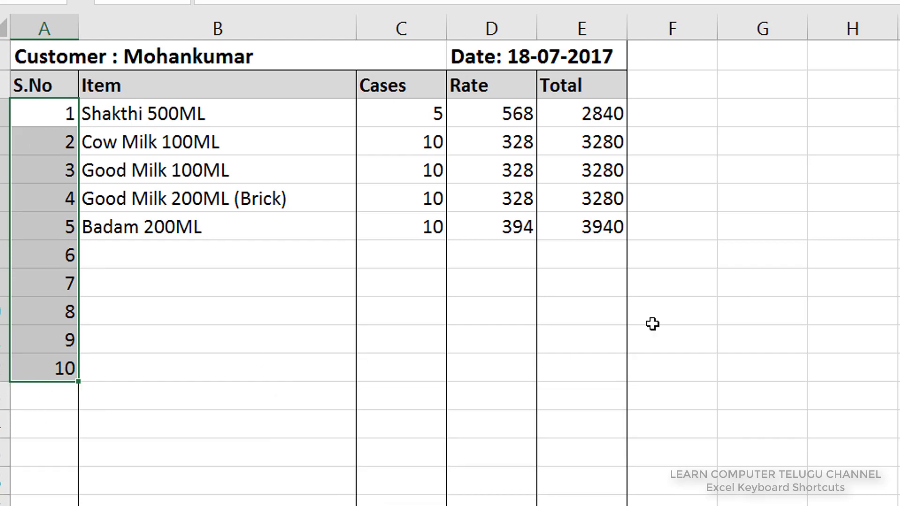
pyautogui.click(56, 371)
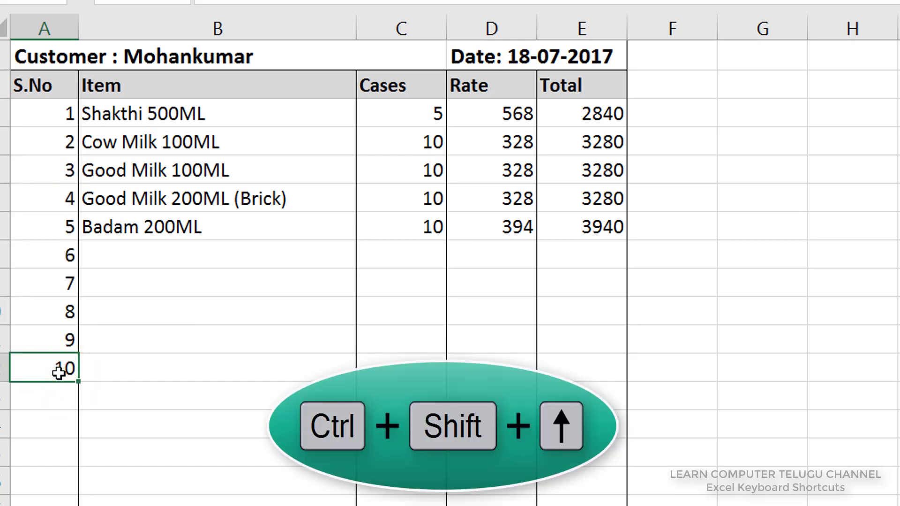
pyautogui.hotkey('ctrl', 'shift', 'Up')
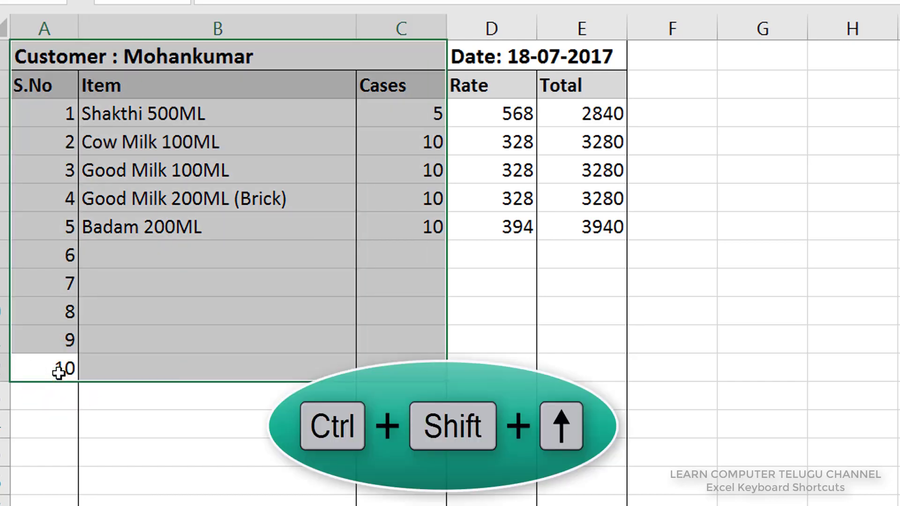
pyautogui.click(58, 373)
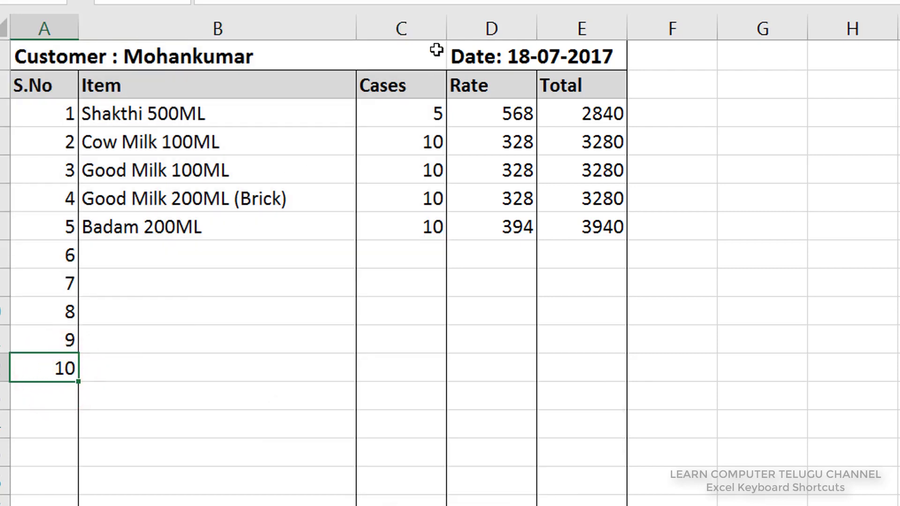
pyautogui.click(437, 50)
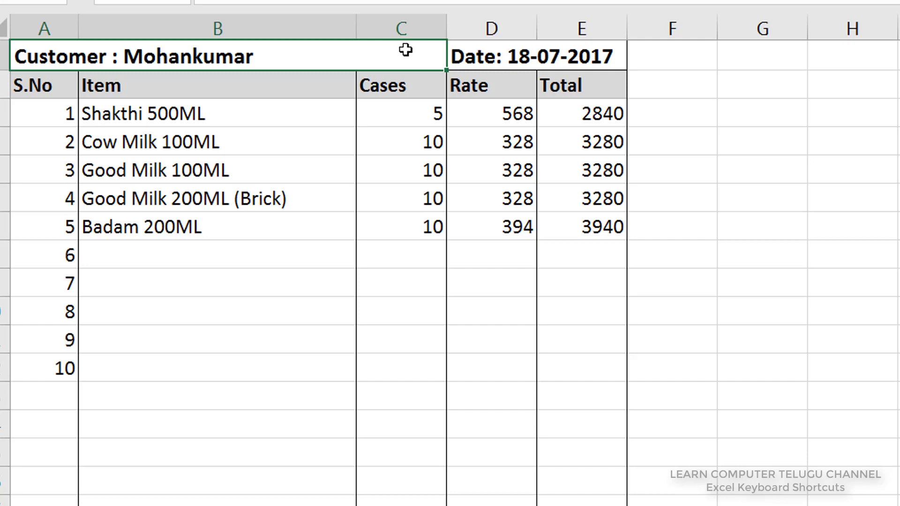
# Step: From Cow Milk 100ML, extend the selection up to the Drop Down List heading
pyautogui.click(500, 417)
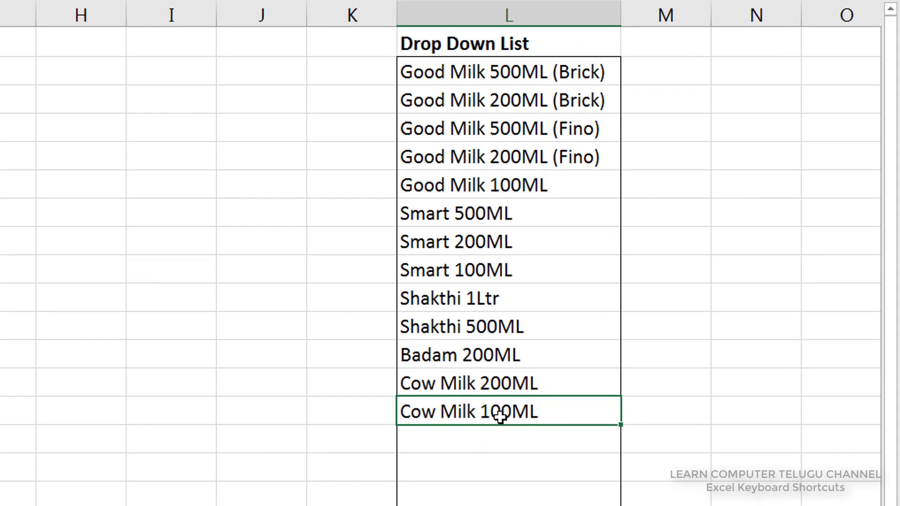
pyautogui.hotkey('ctrl', 'shift', 'Up')
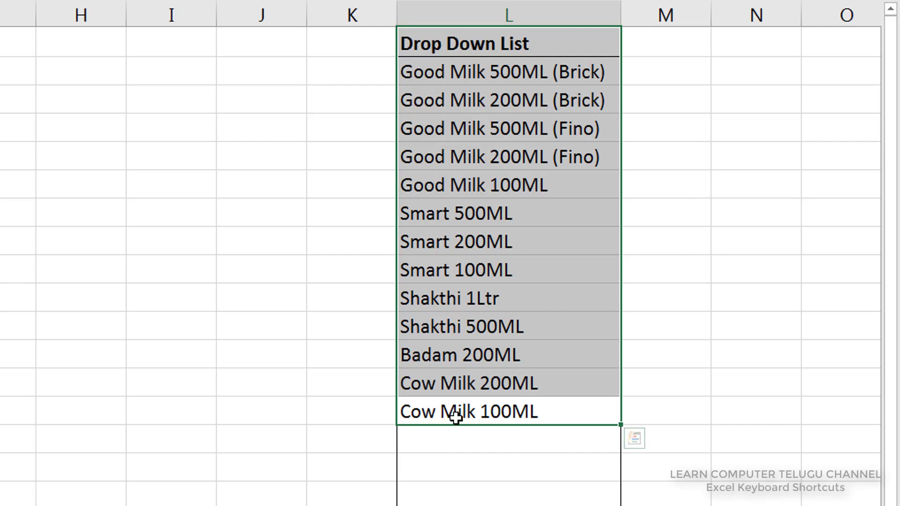
pyautogui.click(455, 417)
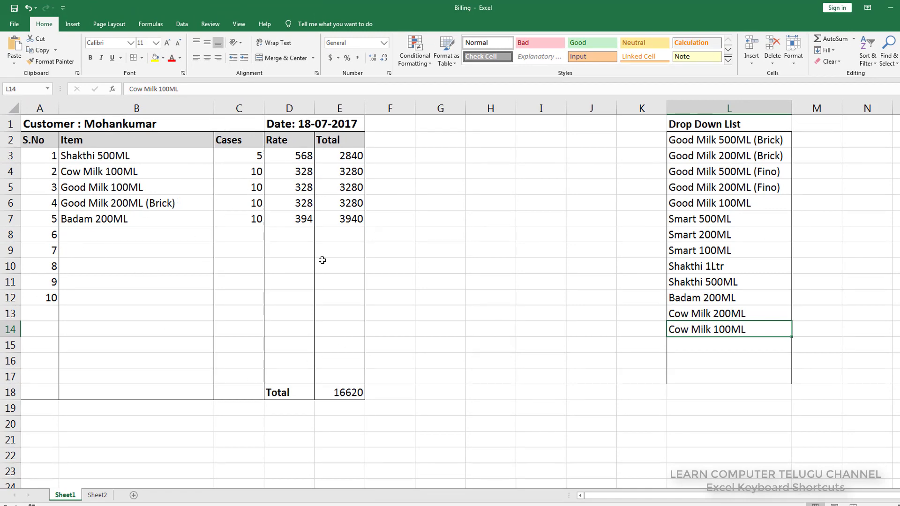
pyautogui.moveTo(39, 122); pyautogui.dragTo(239, 234)
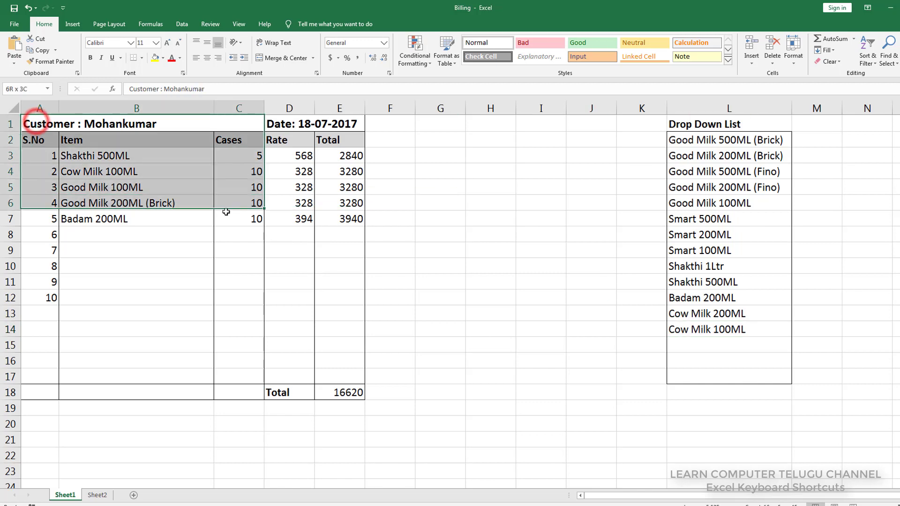
pyautogui.click(389, 280)
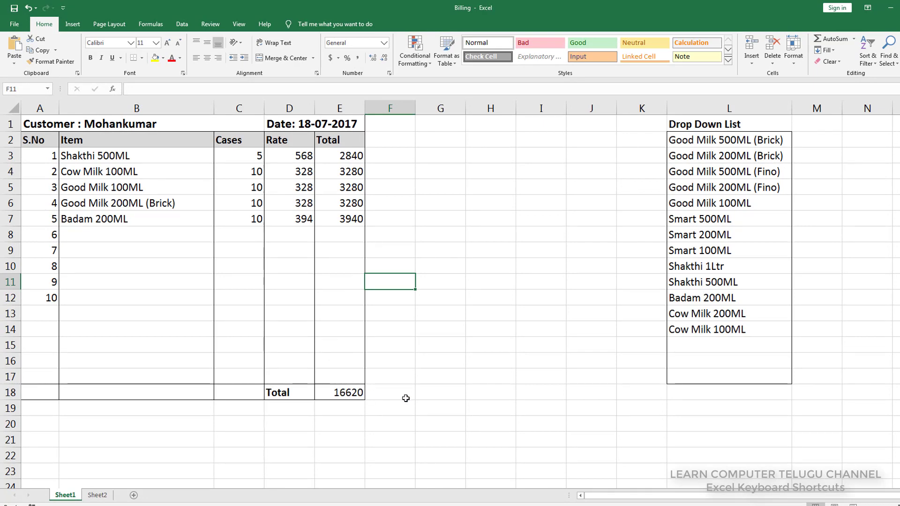
pyautogui.click(587, 399)
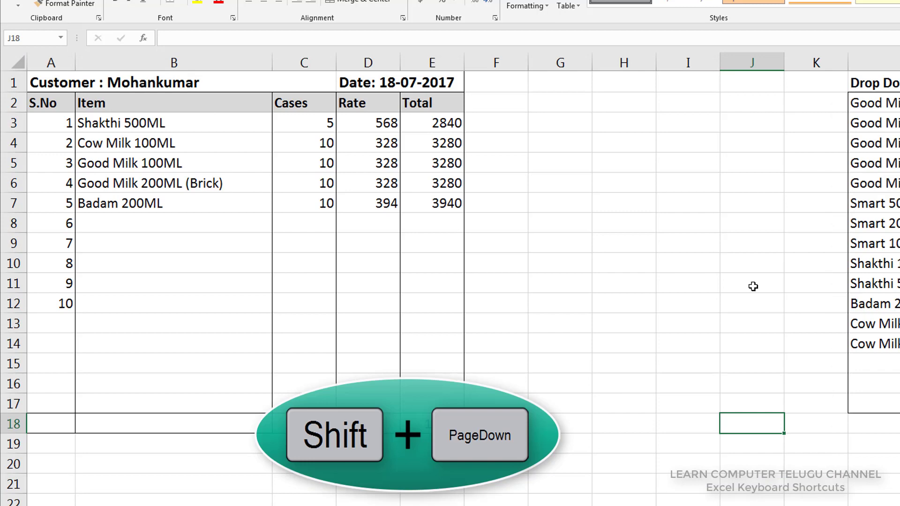
# Step: Extend the selection up column J to row 1, then select J19 and J1
pyautogui.hotkey('shift', 'pageup')
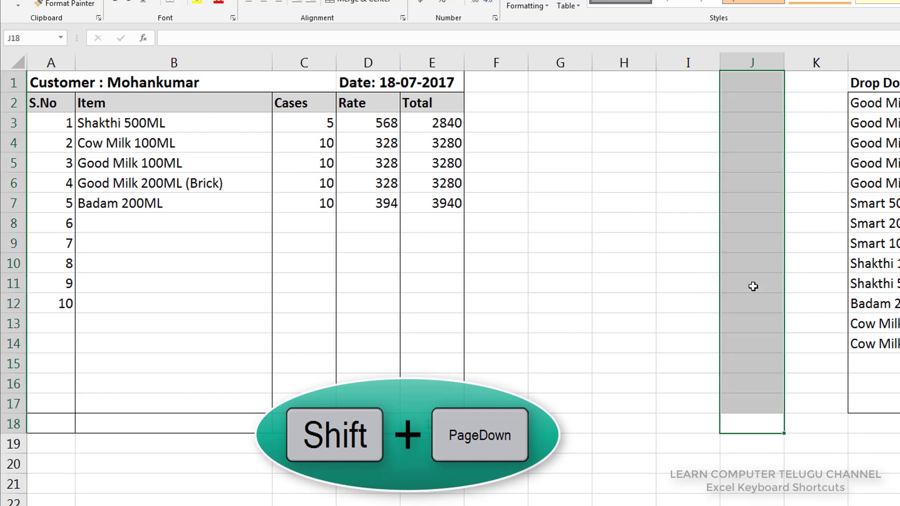
pyautogui.click(730, 437)
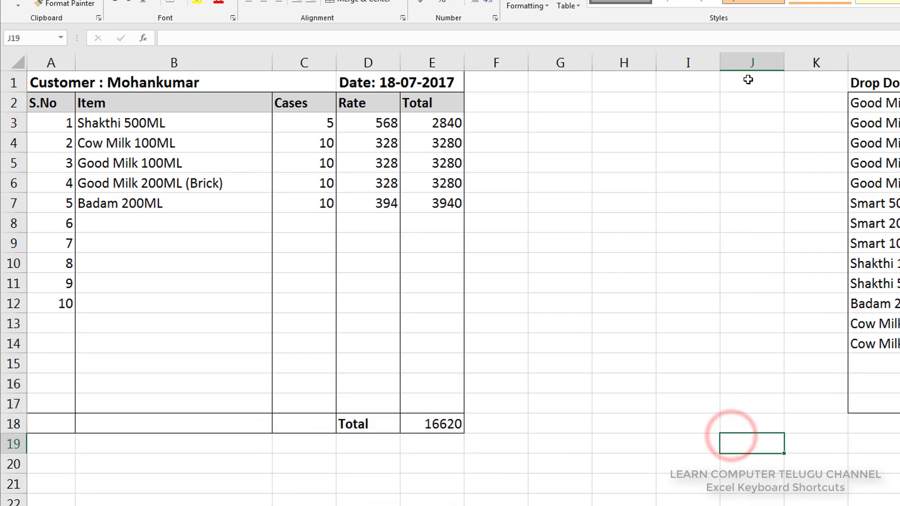
pyautogui.click(748, 79)
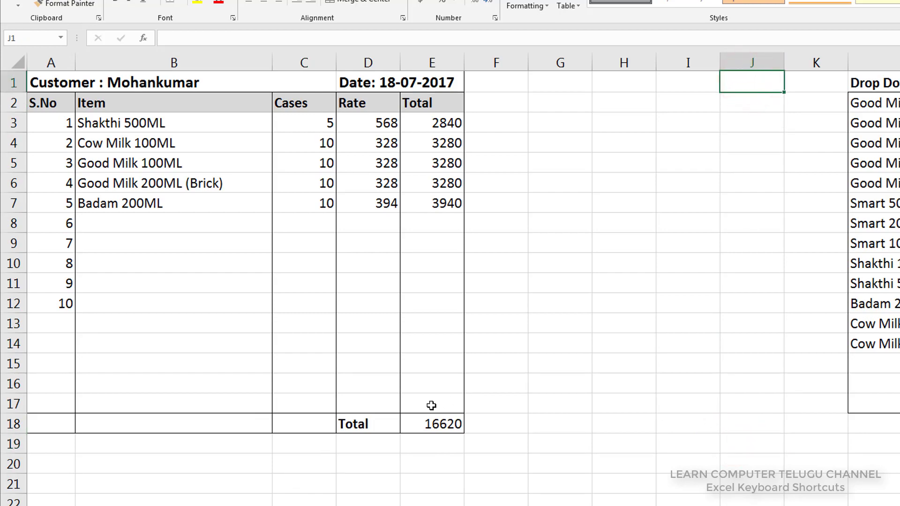
# Step: Select L1:L17 by extending up from L17 with Ctrl+Shift+Up
pyautogui.click(885, 406)
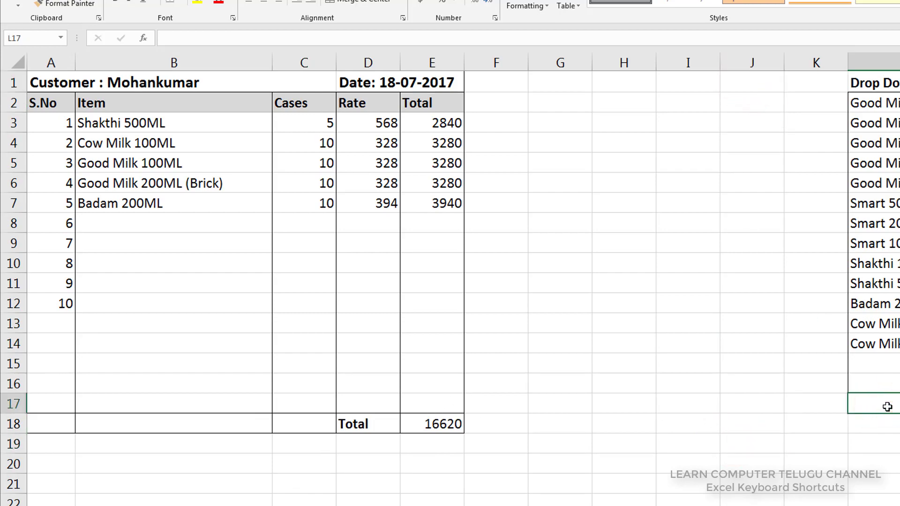
pyautogui.hotkey('ctrl', 'shift', 'Up')
pyautogui.hotkey('ctrl', 'shift', 'Up')
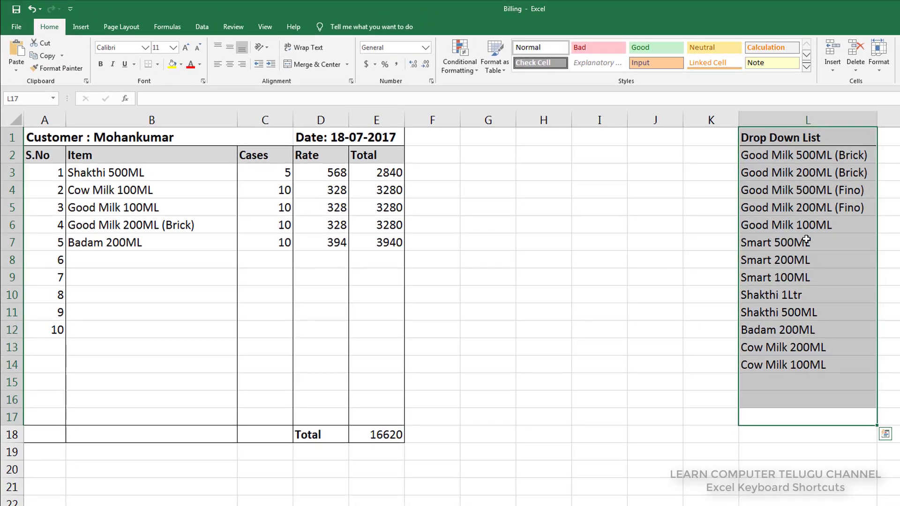
pyautogui.click(792, 424)
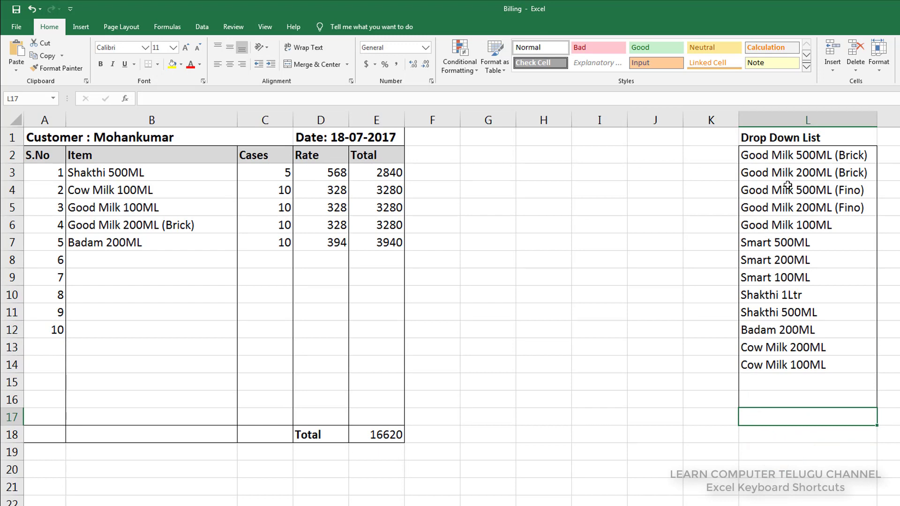
pyautogui.click(779, 417)
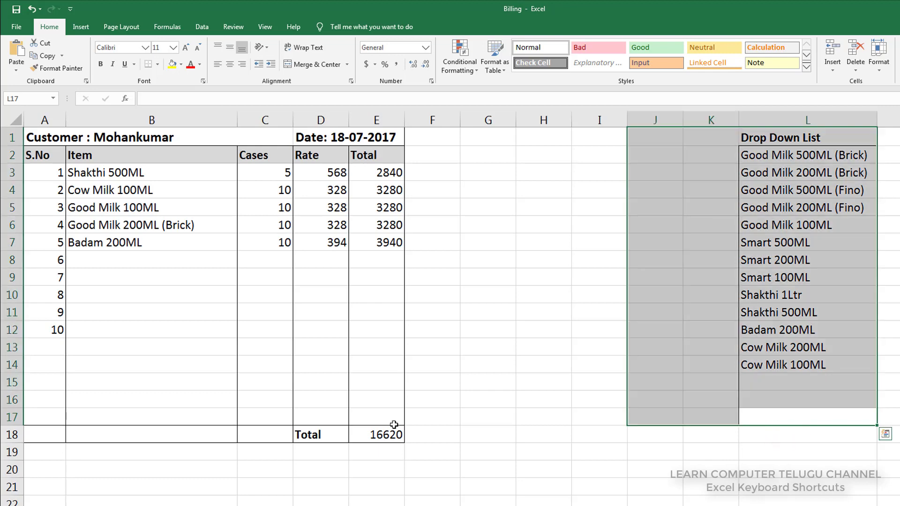
pyautogui.click(390, 429)
pyautogui.hotkey('shift', 'Left')
pyautogui.hotkey('ctrl', 'shift', 'Up')
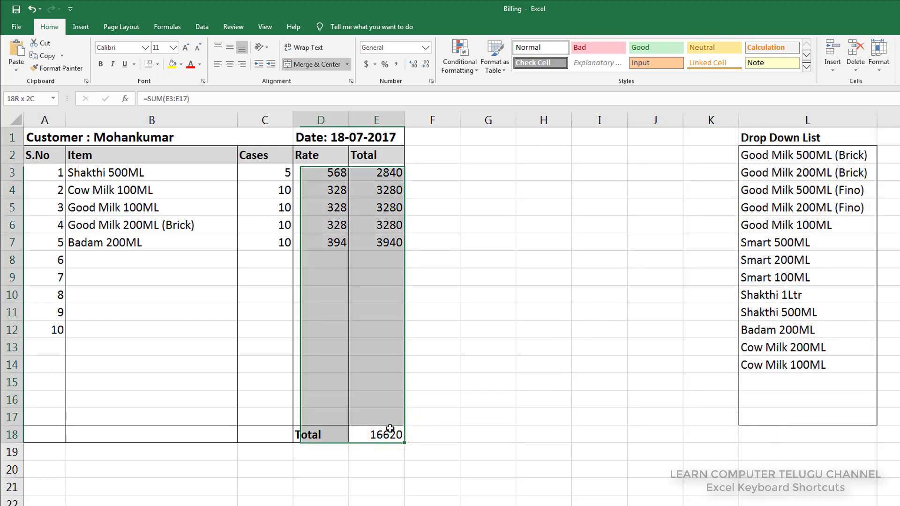
pyautogui.hotkey('ctrl', 'shift', 'Up')
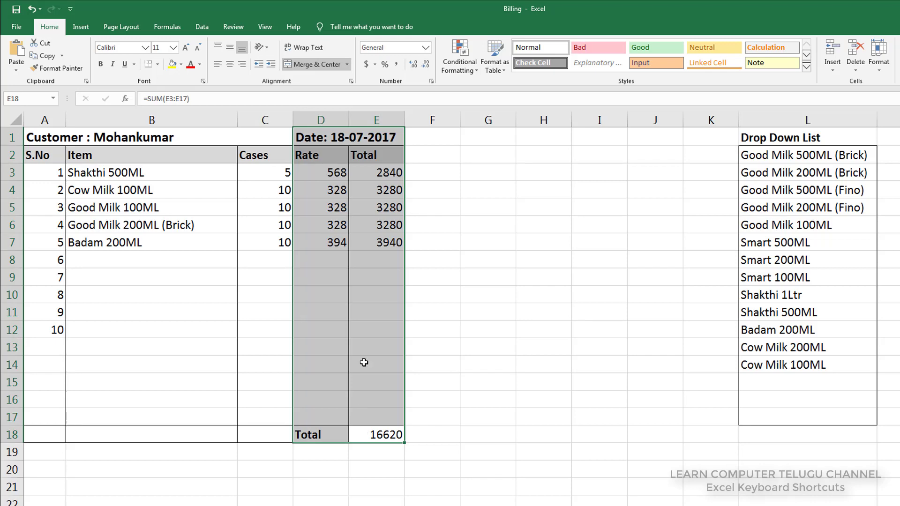
pyautogui.click(364, 471)
pyautogui.click(371, 434)
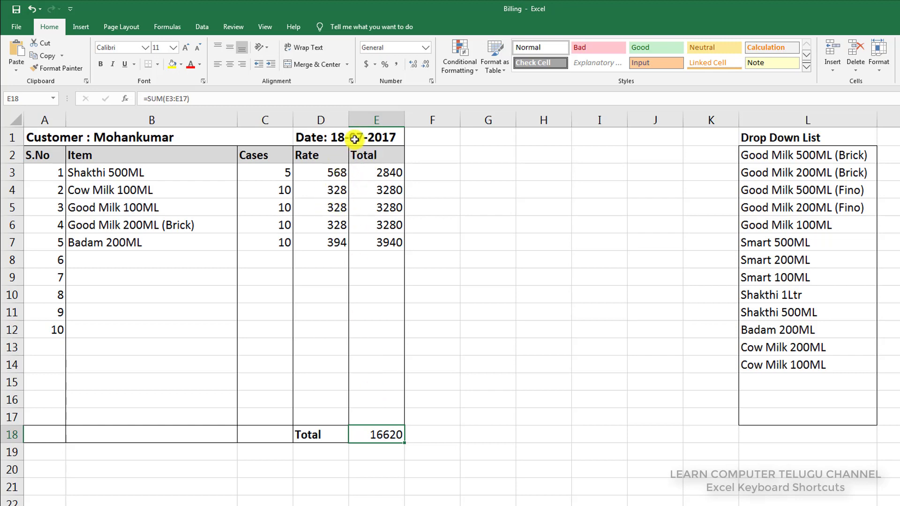
pyautogui.click(304, 140)
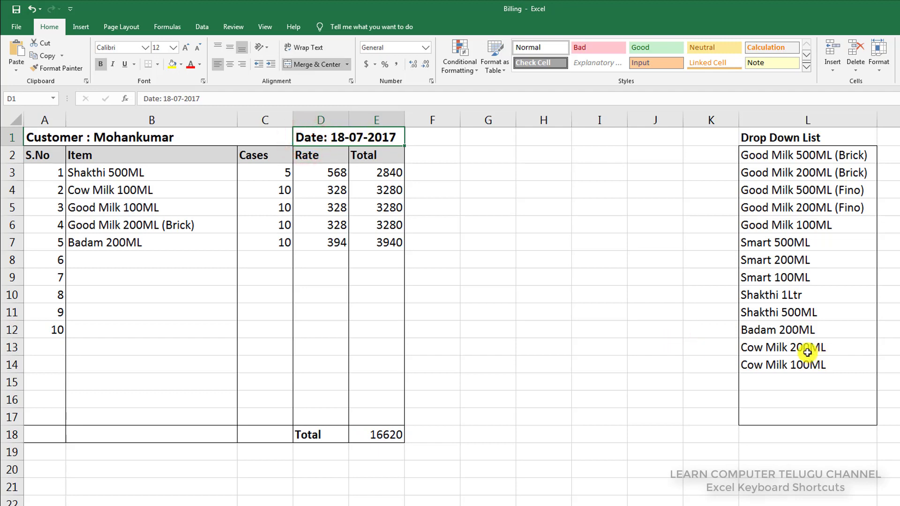
# Step: From the Drop Down List heading L1, extend the selection one screen down with Shift+PageDown
pyautogui.click(781, 138)
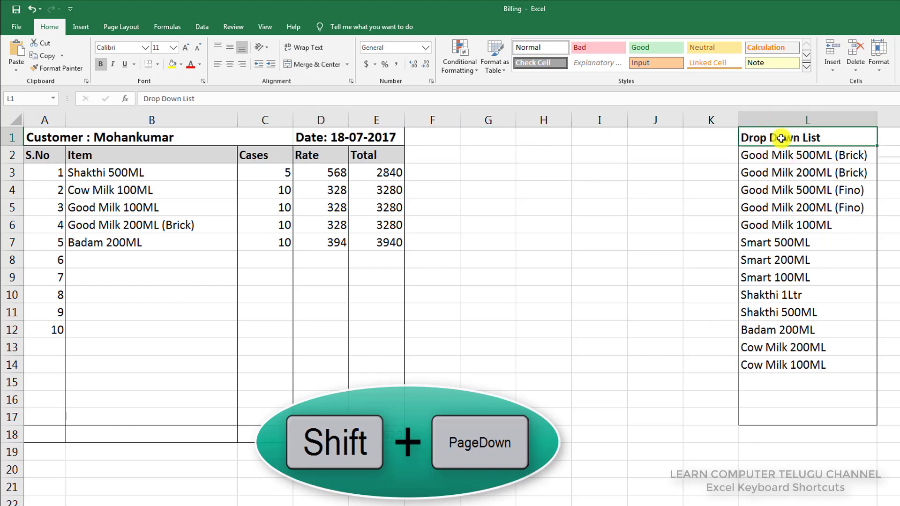
pyautogui.hotkey('shift', 'pagedown')
pyautogui.scroll(4, 827, 186)
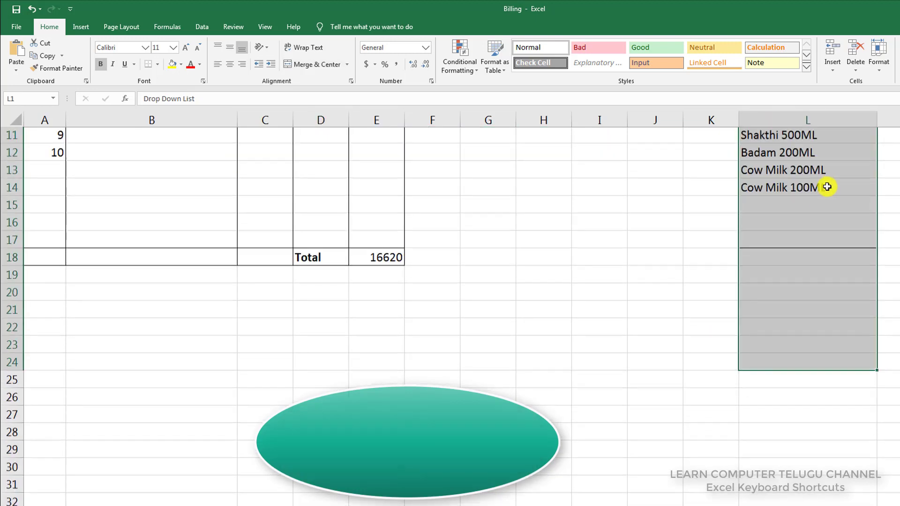
pyautogui.scroll(4, 827, 187)
pyautogui.scroll(-3, 825, 366)
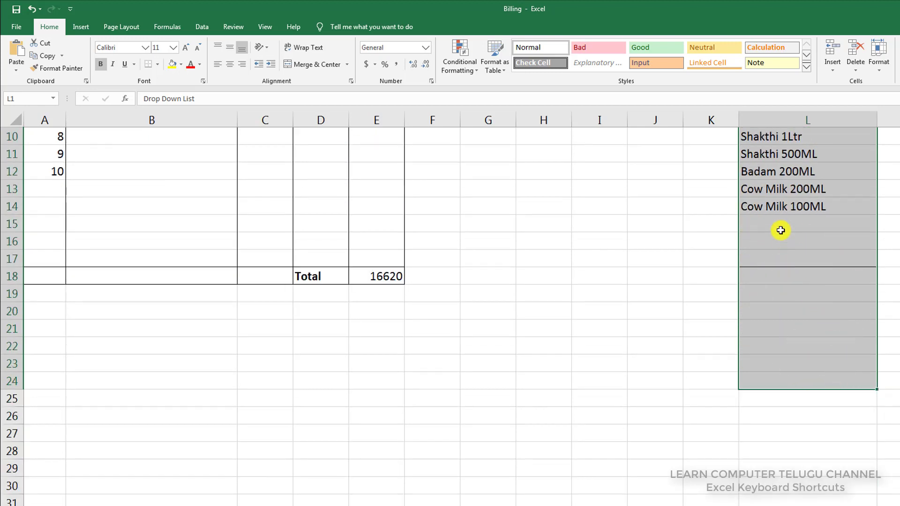
# Step: Clear the selection by picking single cells L17 through L21, then scroll back up
pyautogui.click(774, 255)
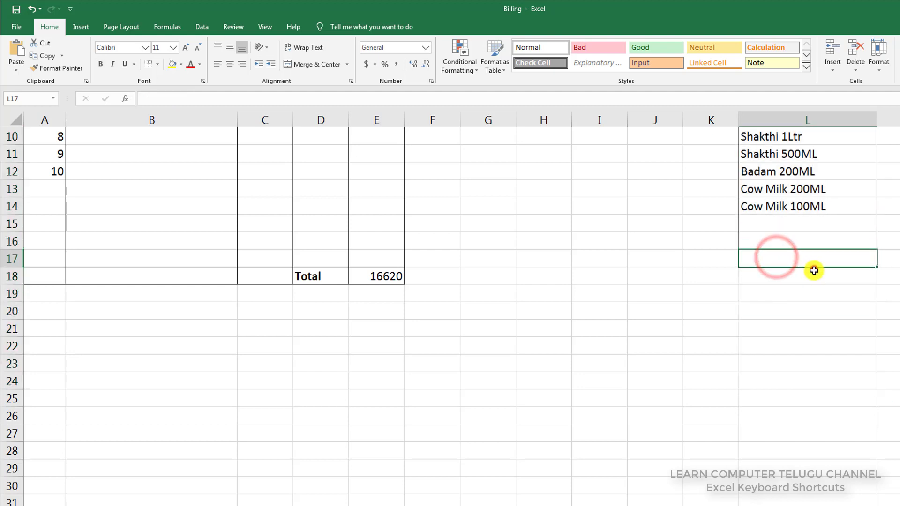
pyautogui.click(814, 270)
pyautogui.click(798, 274)
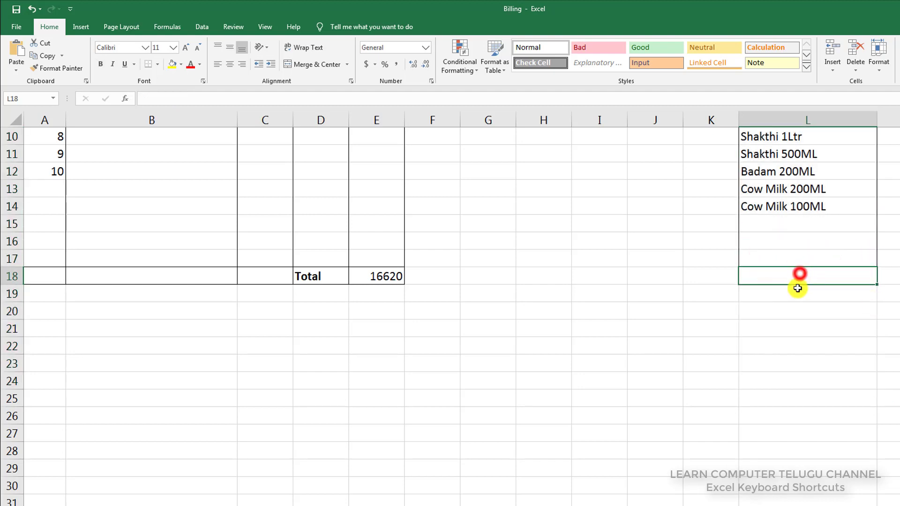
pyautogui.click(778, 292)
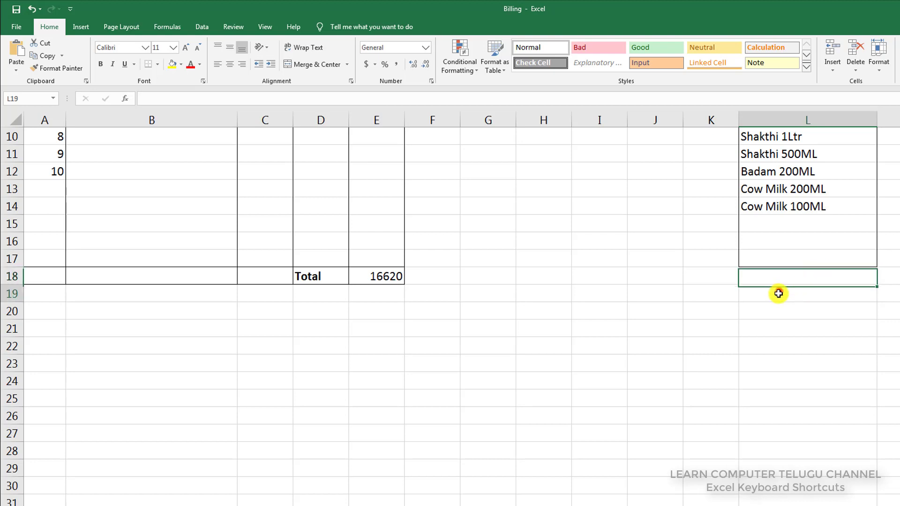
pyautogui.click(773, 310)
pyautogui.click(778, 332)
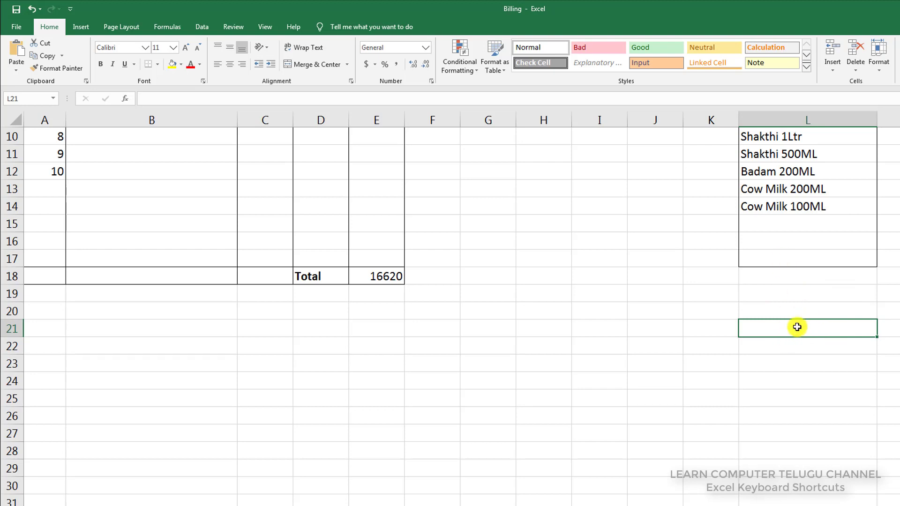
pyautogui.scroll(3, 801, 326)
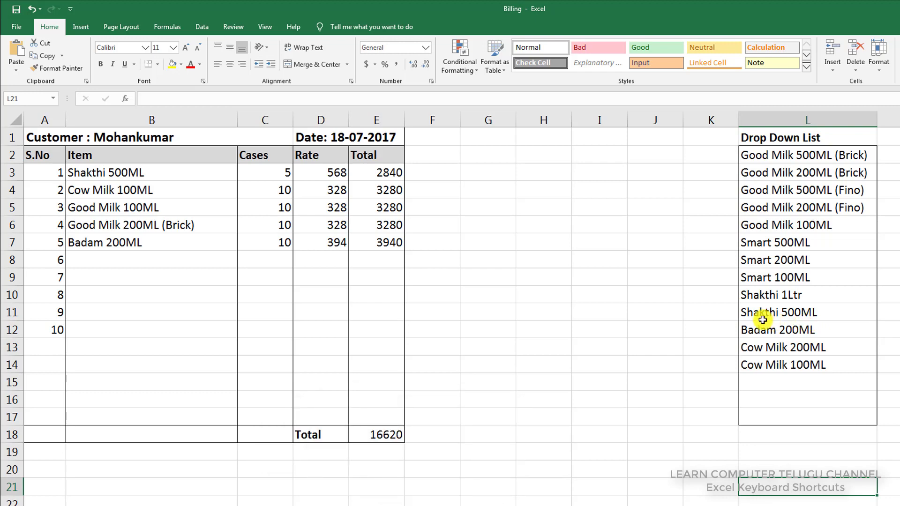
# Step: Select row 18 with Shift+Space, then extend from L16 one screen right with Alt+Shift+PageDown
pyautogui.click(830, 441)
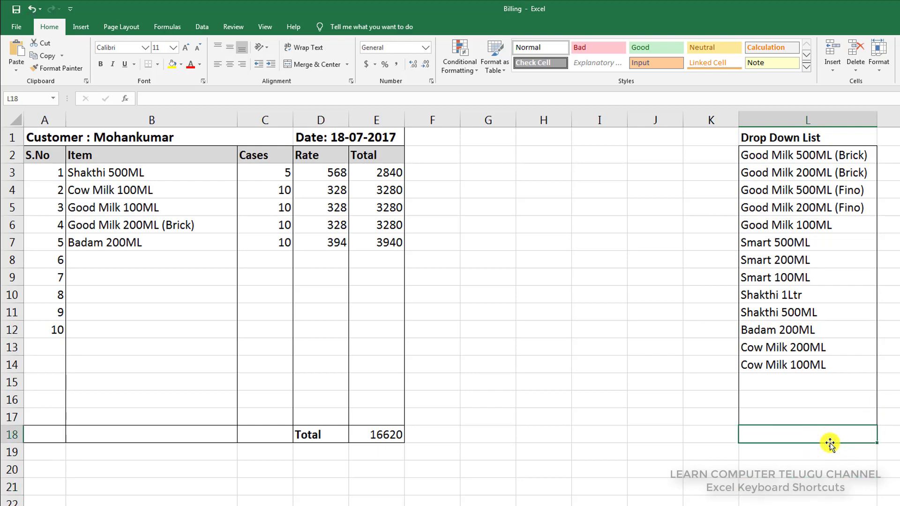
pyautogui.hotkey('shift', 'space')
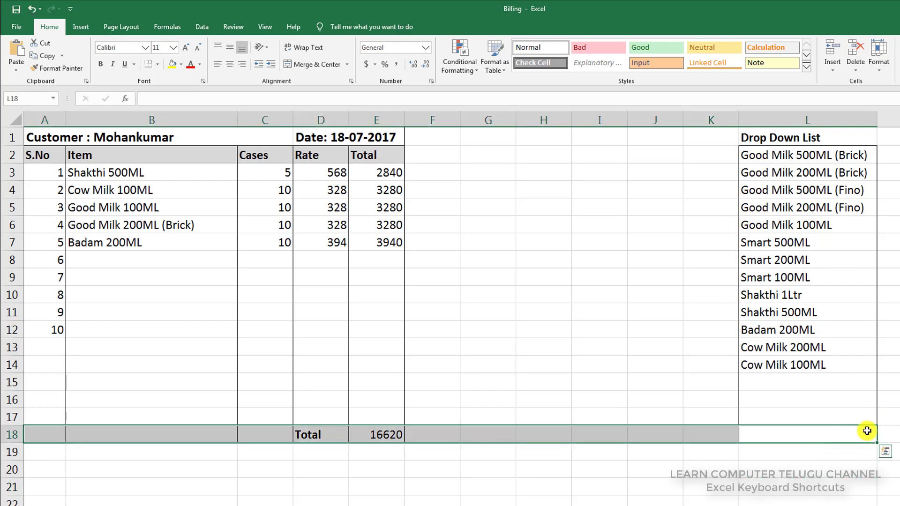
pyautogui.click(28, 439)
pyautogui.click(843, 402)
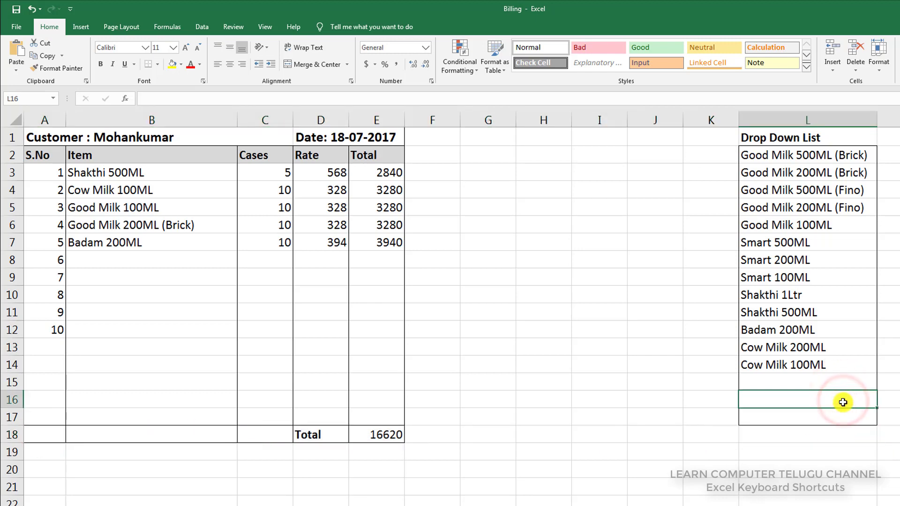
pyautogui.hotkey('alt', 'shift', 'pagedown')
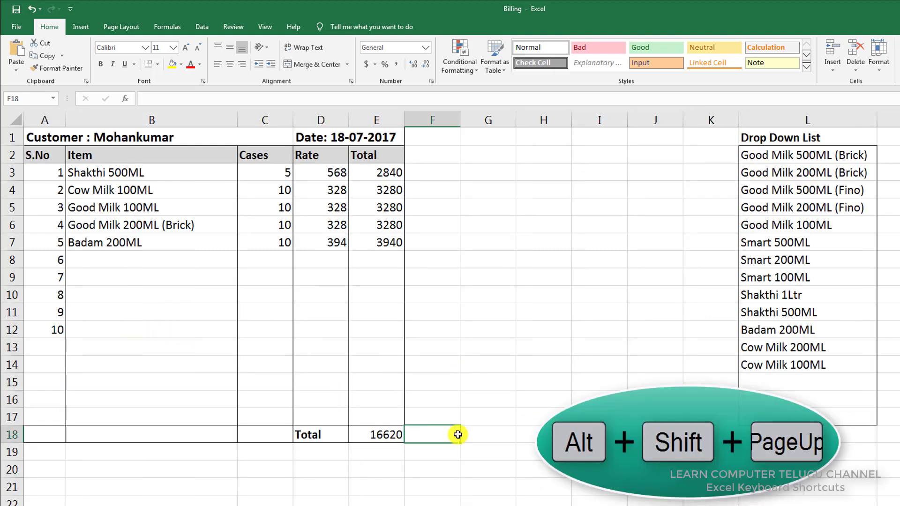
# Step: Extend row 18 selections left to column A, including from E18 with Shift+Home
pyautogui.hotkey('alt', 'shift', 'pageup')
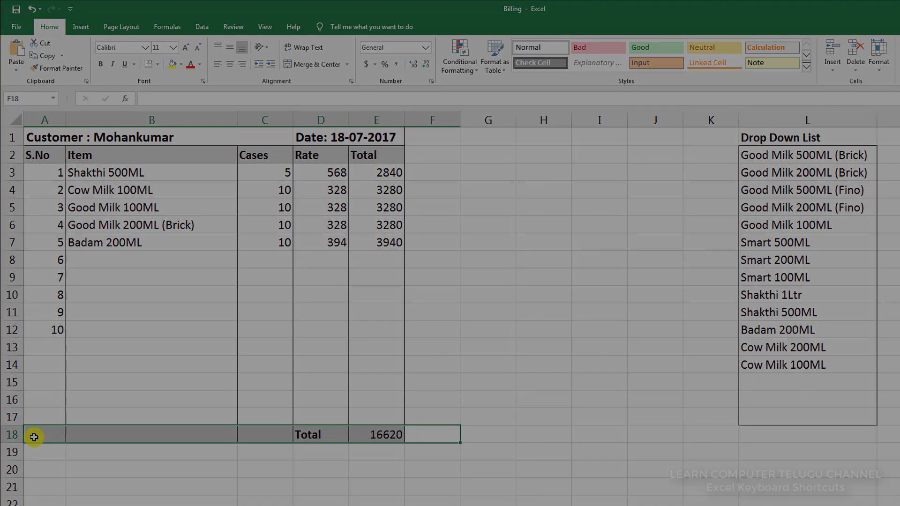
pyautogui.click(144, 435)
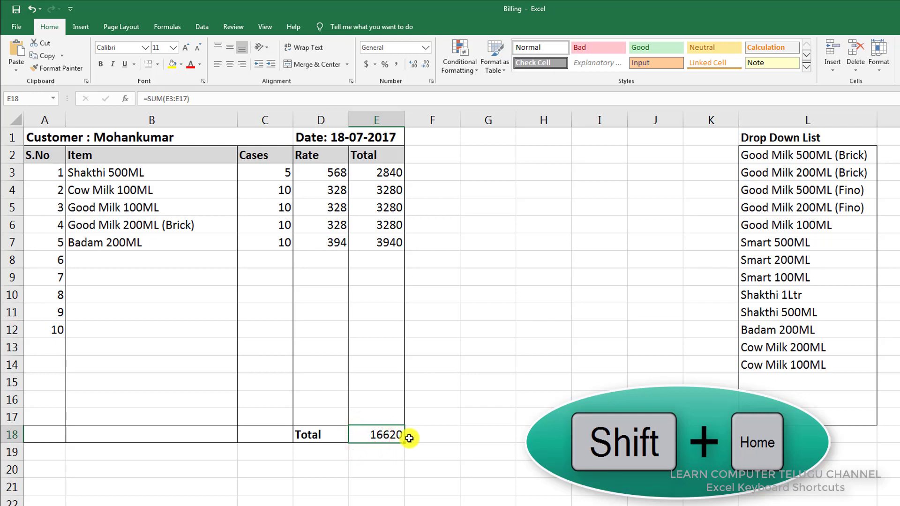
pyautogui.hotkey('shift', 'Home')
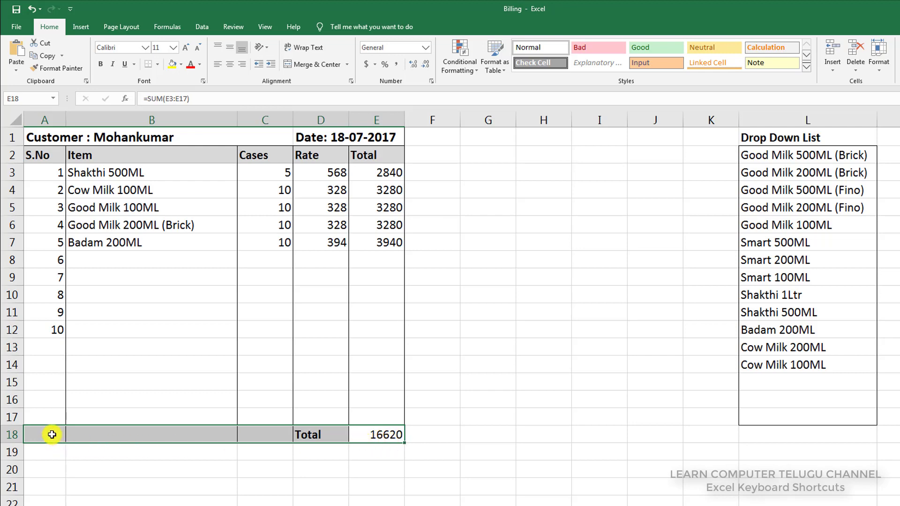
# Step: Extend L17 and O16 back to column A, then turn on End mode at L17
pyautogui.click(792, 418)
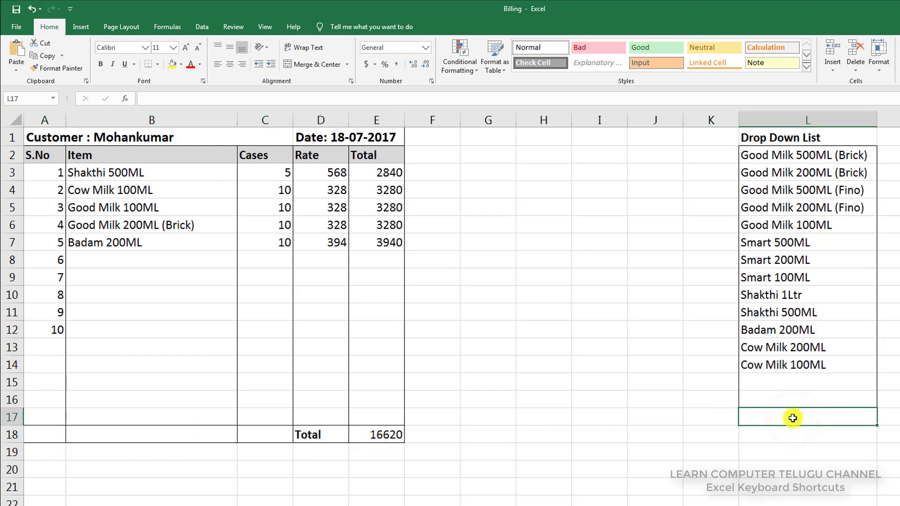
pyautogui.hotkey('shift', 'Home')
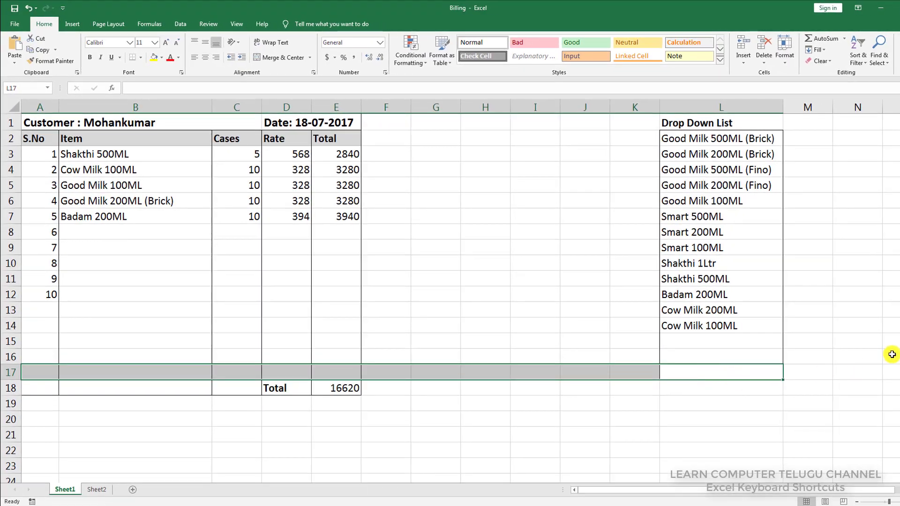
pyautogui.click(890, 359)
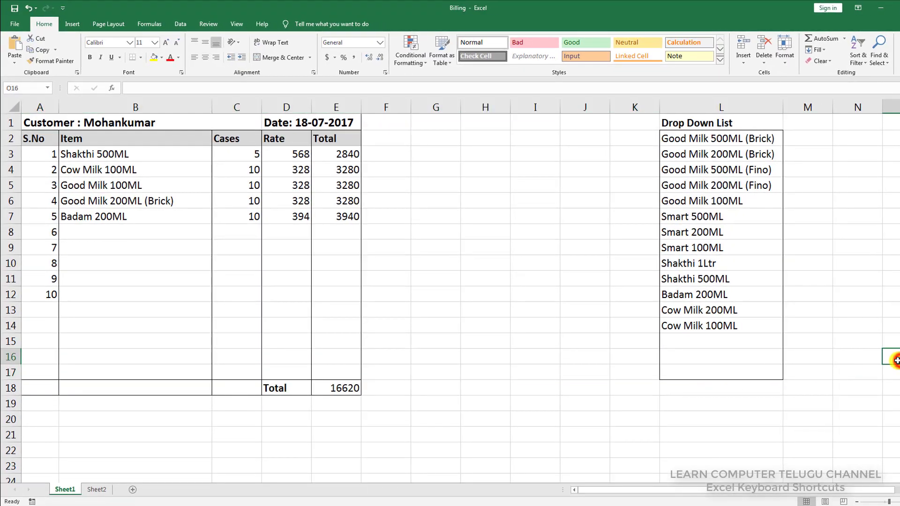
pyautogui.hotkey('shift', 'Home')
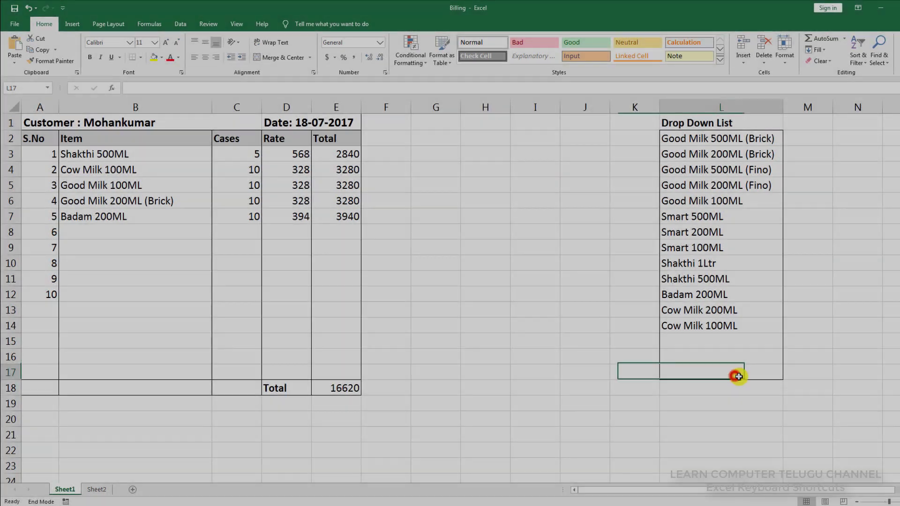
pyautogui.click(743, 376)
pyautogui.press('End')
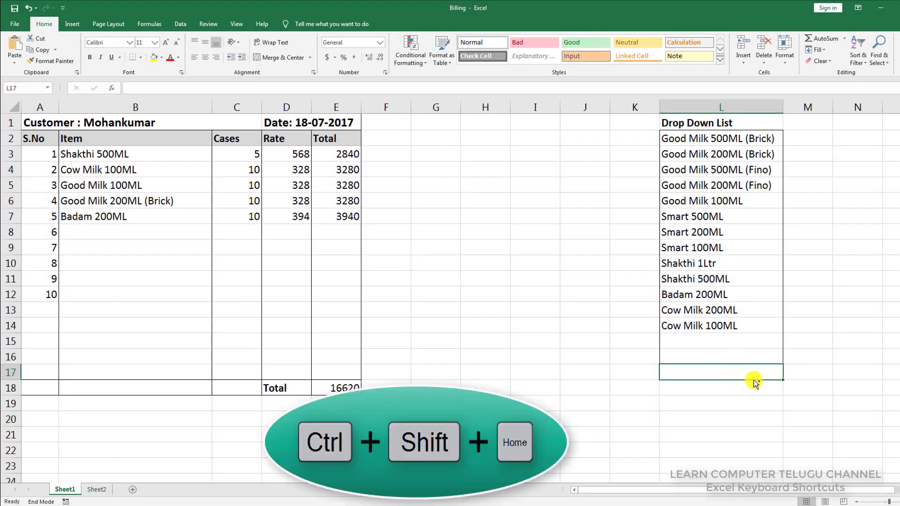
# Step: Select L17 back to A1, then select A1 through last used cell L18 with Ctrl+Shift+End
pyautogui.hotkey('ctrl', 'shift', 'Home')
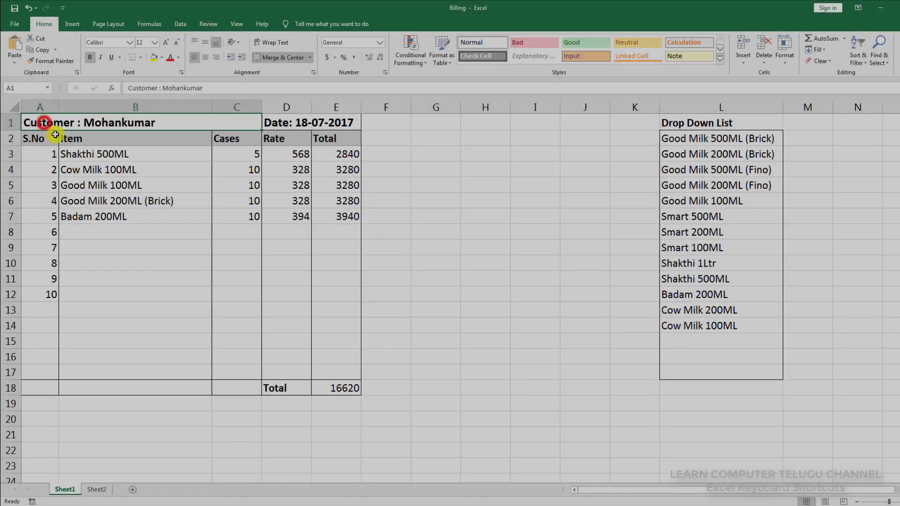
pyautogui.click(47, 123)
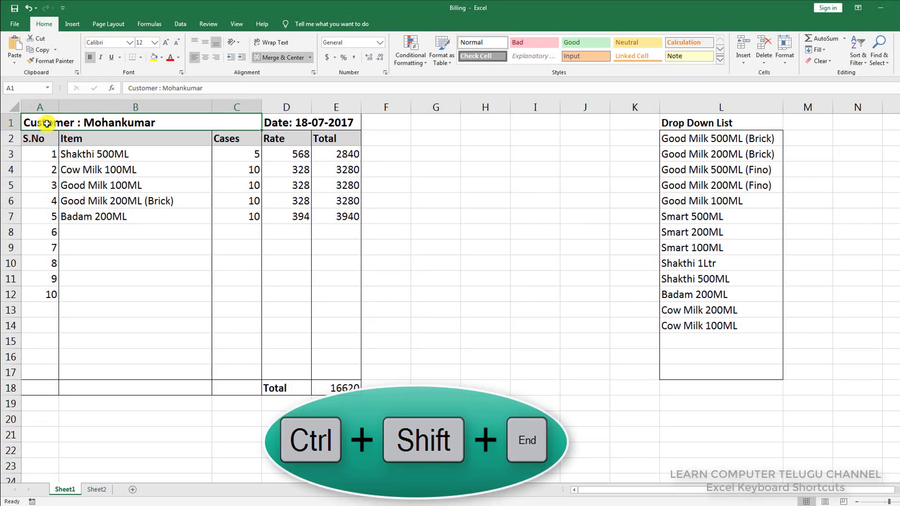
pyautogui.hotkey('ctrl', 'shift', 'End')
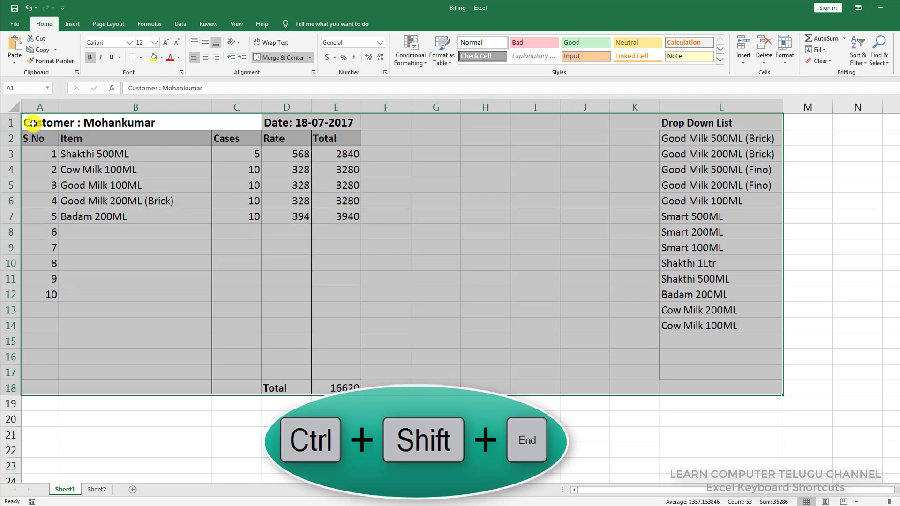
pyautogui.click(34, 122)
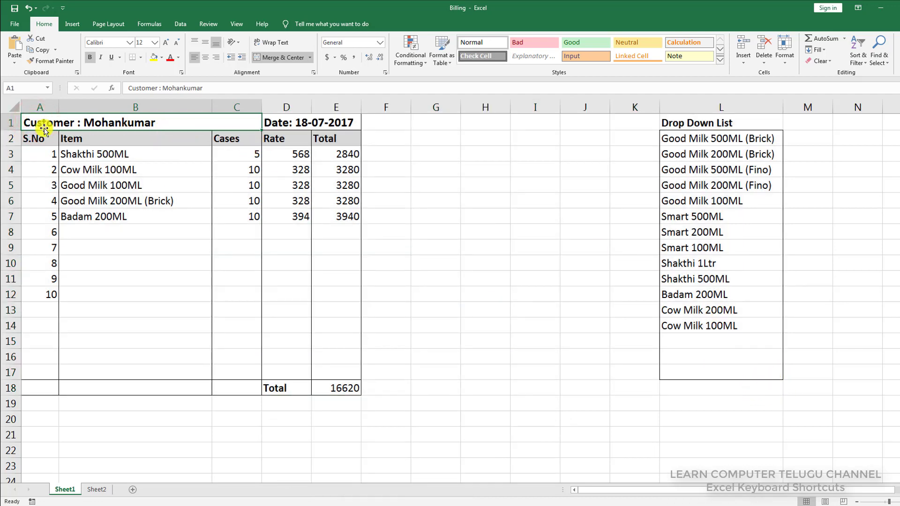
pyautogui.hotkey('ctrl', 'shift', 'End')
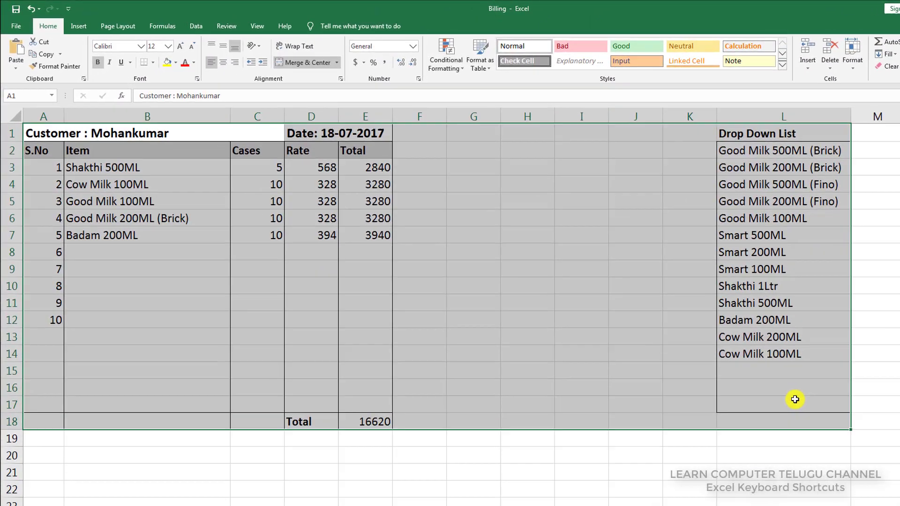
# Step: Select the entire row 19, then the block E19 to L20
pyautogui.click(797, 438)
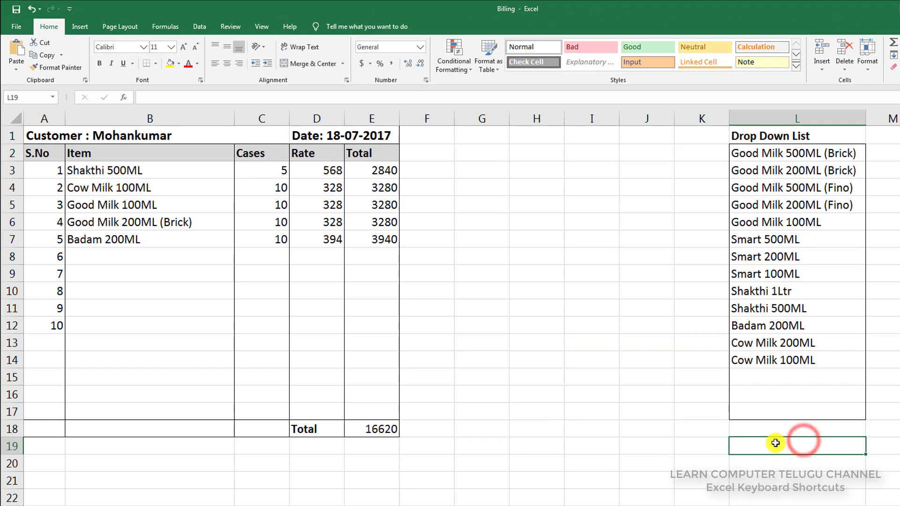
pyautogui.hotkey('shift', 'space')
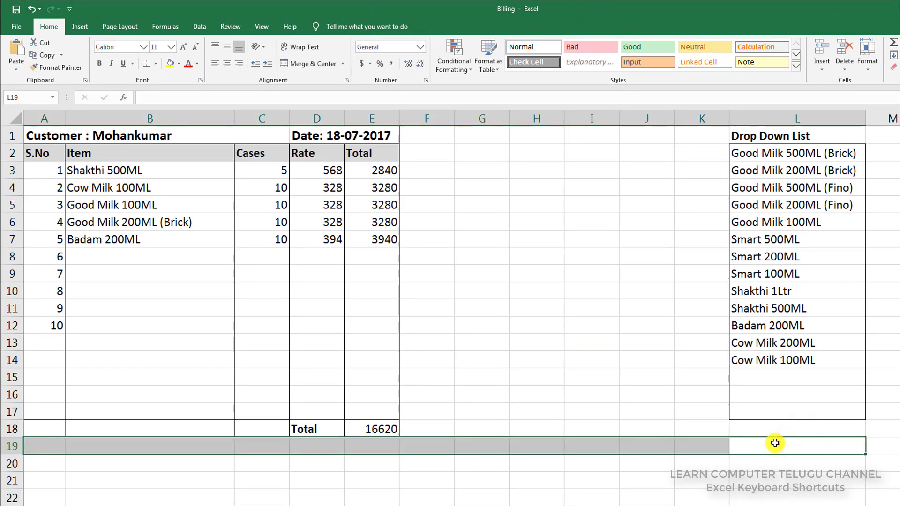
pyautogui.moveTo(775, 443)
pyautogui.mouseDown()
pyautogui.moveTo(239, 455)
pyautogui.moveTo(88, 437)
pyautogui.moveTo(1, 441)
pyautogui.mouseUp()
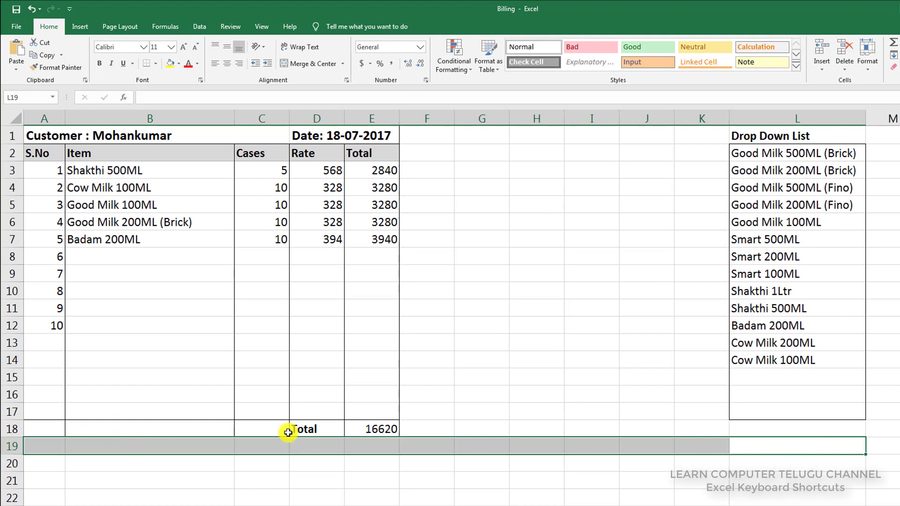
# Step: Select from L17 back to A1, then drag from M20 up to A1
pyautogui.click(785, 411)
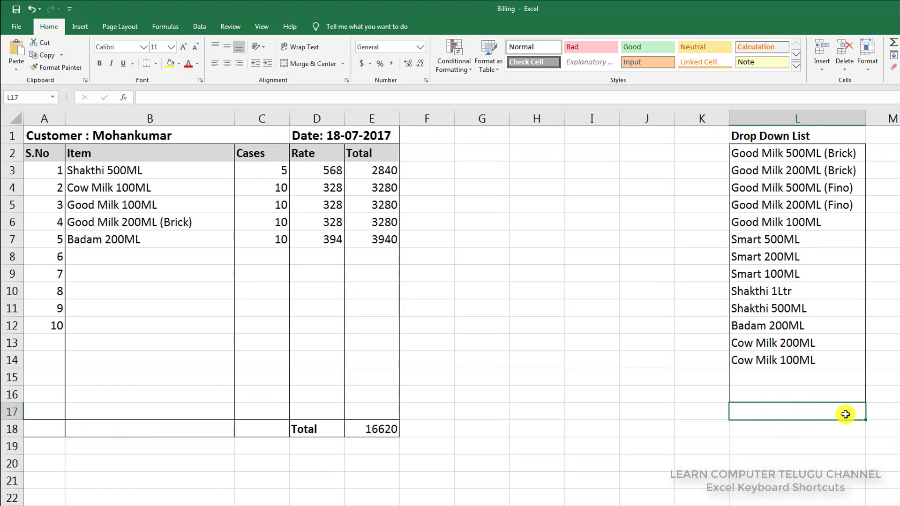
pyautogui.hotkey('ctrl', 'shift', 'Home')
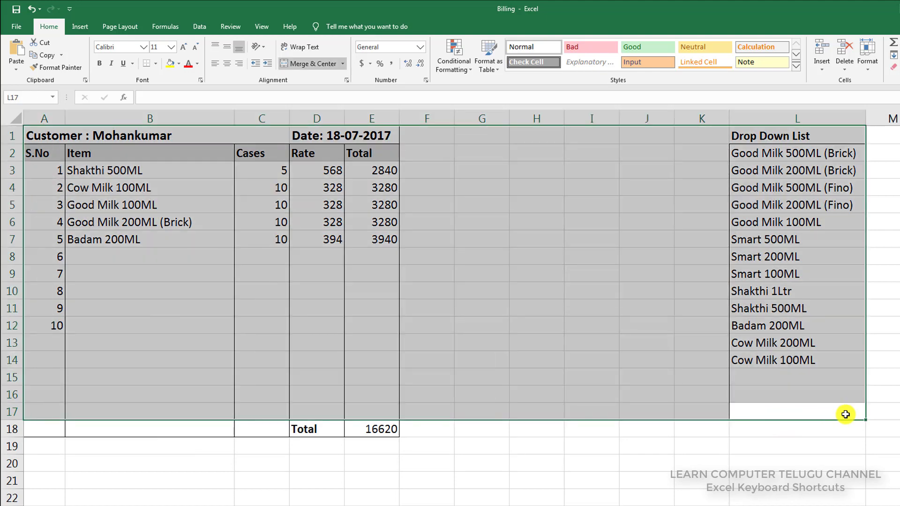
pyautogui.click(846, 414)
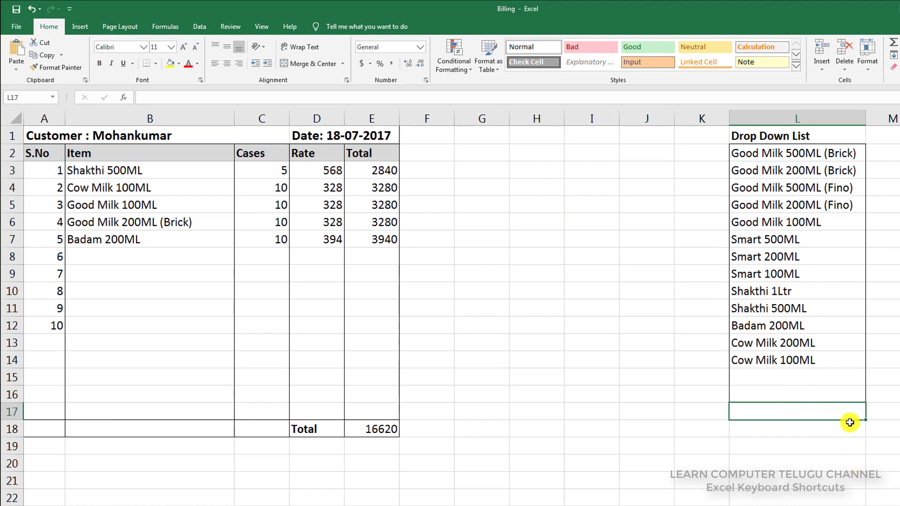
pyautogui.click(889, 457)
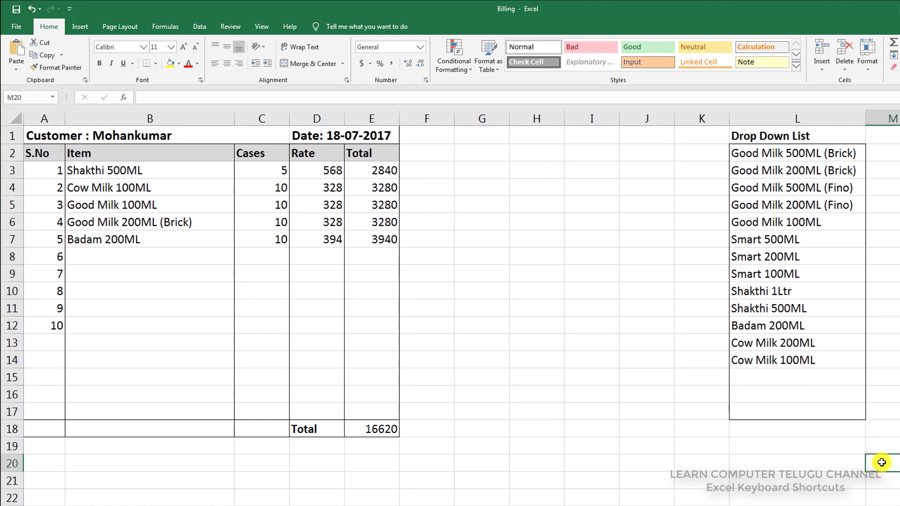
pyautogui.moveTo(882, 462); pyautogui.dragTo(66, 104)
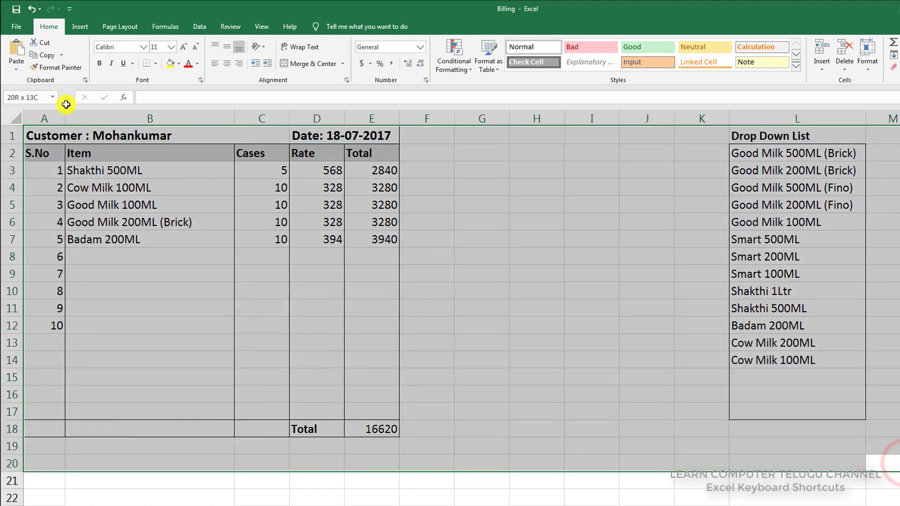
# Step: Select from A1 out to the last used cell, then the range D6 to L17
pyautogui.click(35, 136)
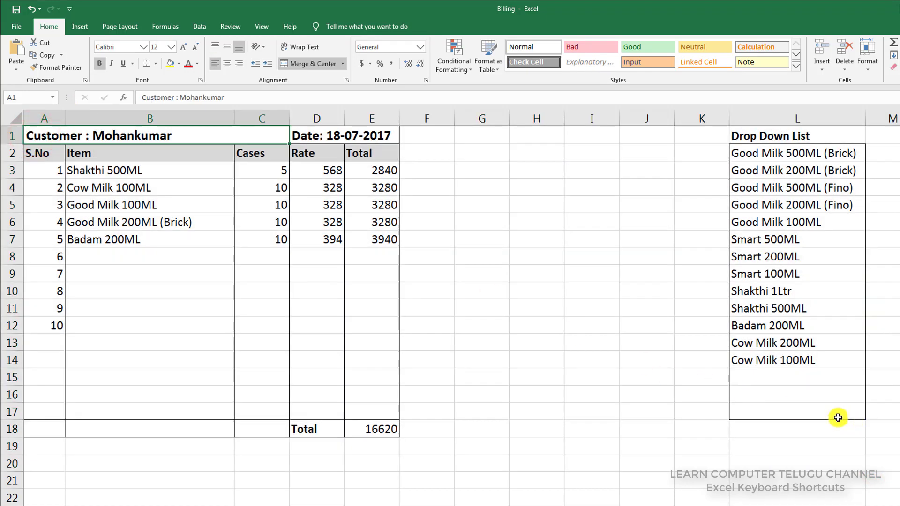
pyautogui.hotkey('ctrl', 'a')
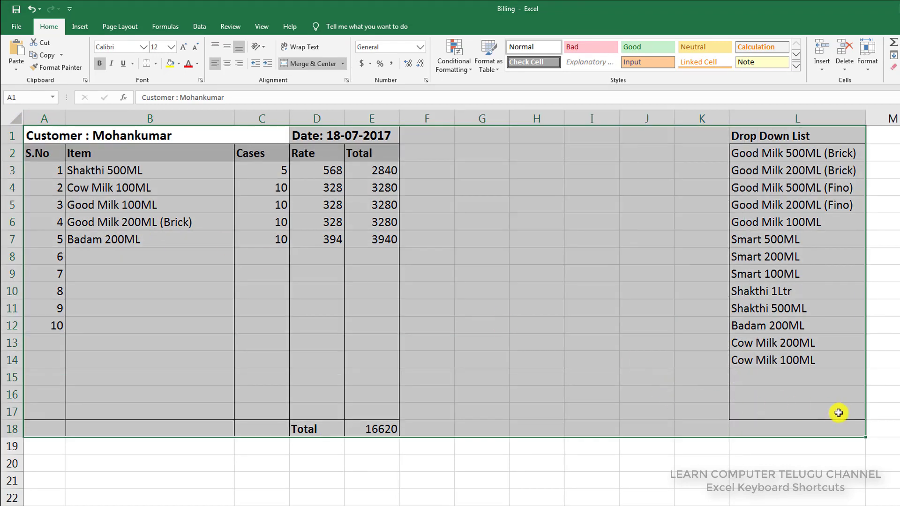
pyautogui.moveTo(336, 221); pyautogui.dragTo(808, 425)
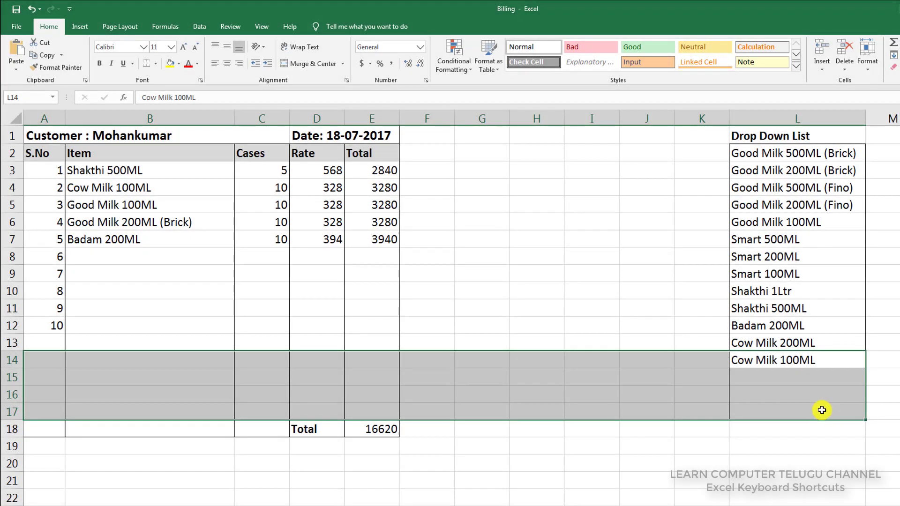
# Step: With Extend Selection on, grow L17 down to L18, then to J14:L16
pyautogui.press('F8')
pyautogui.click(806, 428)
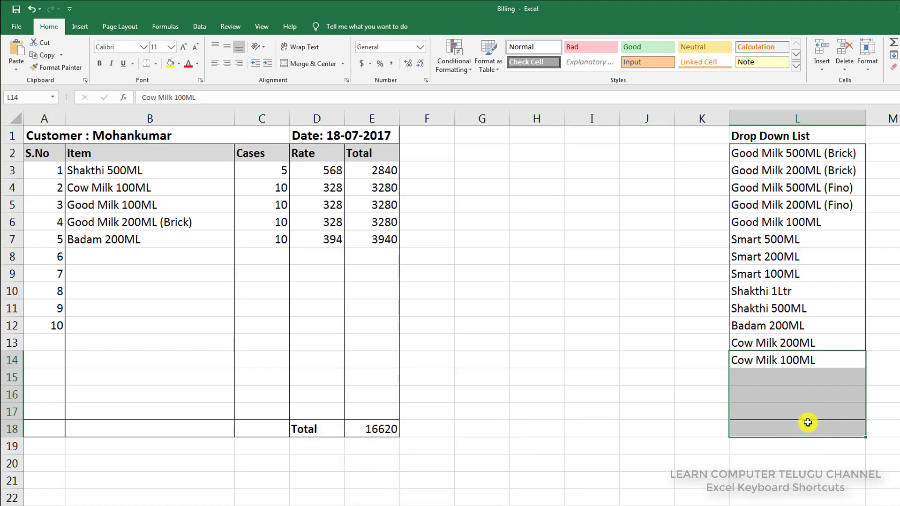
pyautogui.click(662, 396)
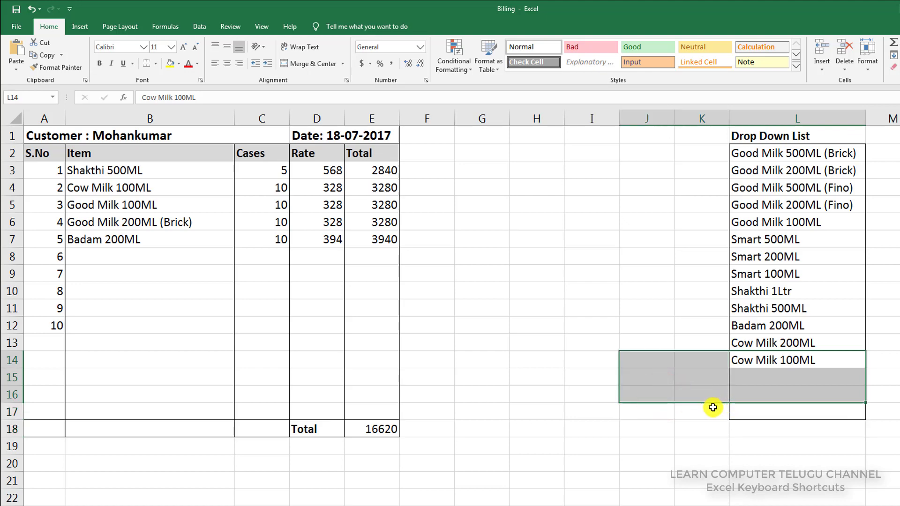
pyautogui.click(765, 424)
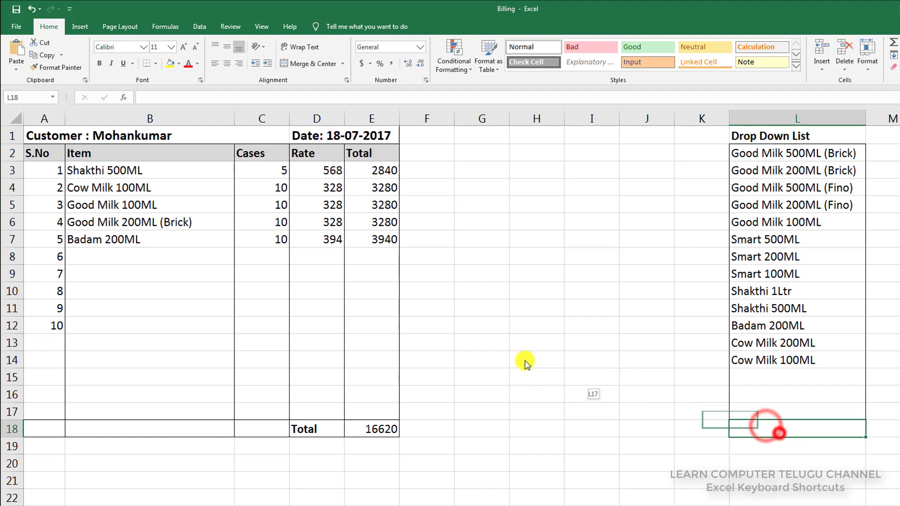
pyautogui.click(794, 414)
# Step: Select L7:L17 and extend to L5, then grow L17 to I13 with arrow keys
pyautogui.moveTo(796, 417); pyautogui.dragTo(755, 237)
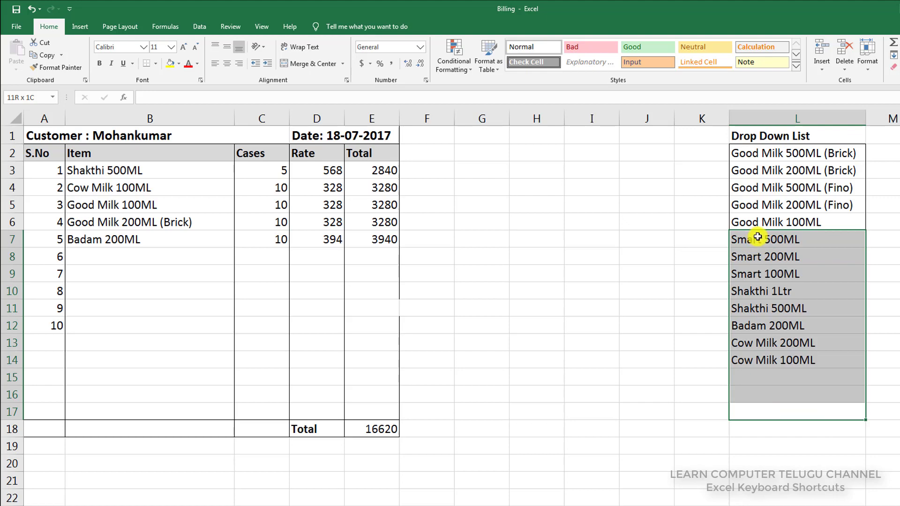
pyautogui.moveTo(758, 236); pyautogui.dragTo(758, 206)
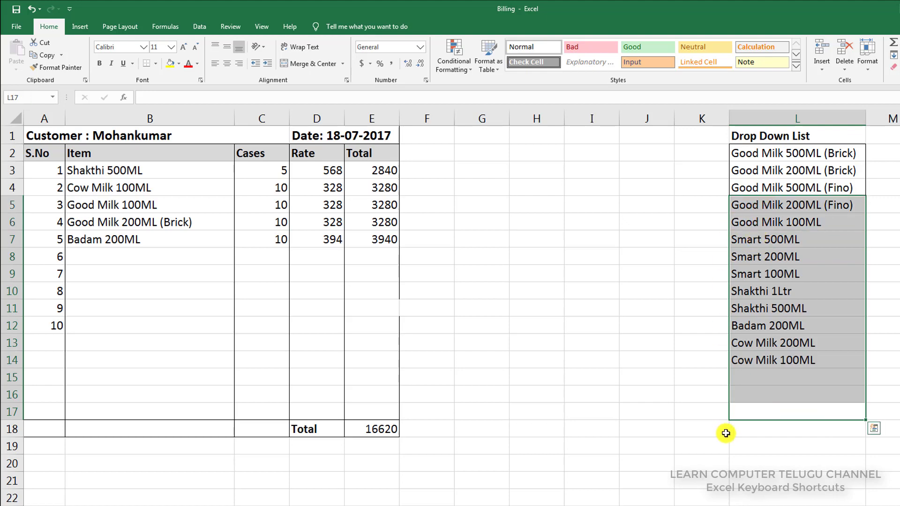
pyautogui.click(741, 413)
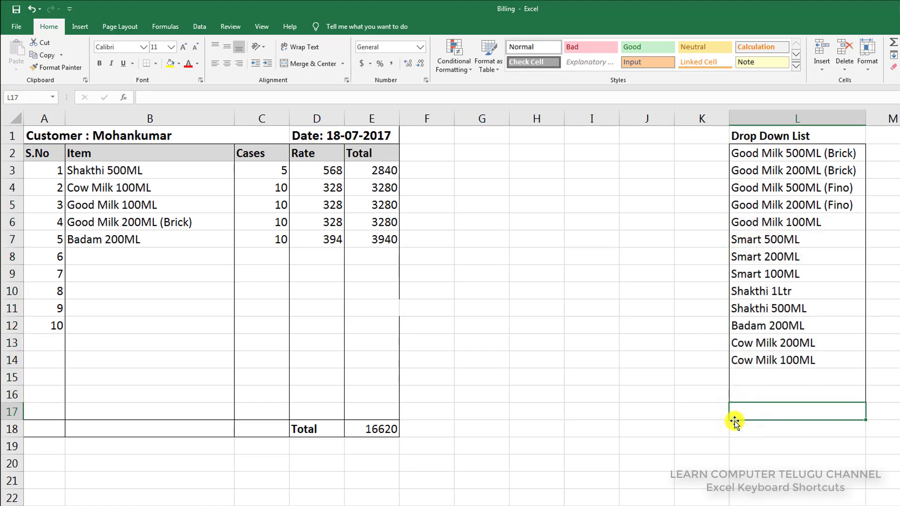
pyautogui.hotkey('shift', 'Left')
pyautogui.hotkey('shift', 'Left')
pyautogui.hotkey('shift', 'Left')
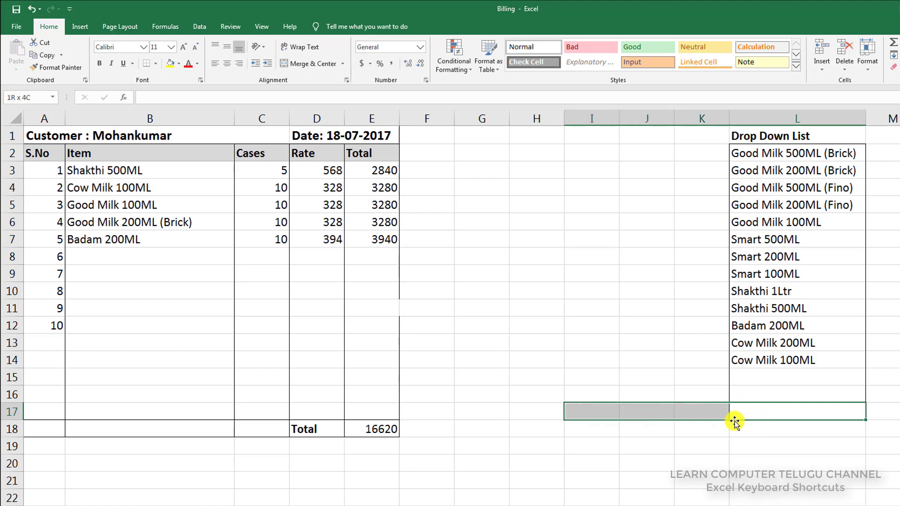
pyautogui.hotkey('shift', 'Up')
pyautogui.hotkey('shift', 'Up')
pyautogui.hotkey('shift', 'Up')
pyautogui.hotkey('shift', 'Up')
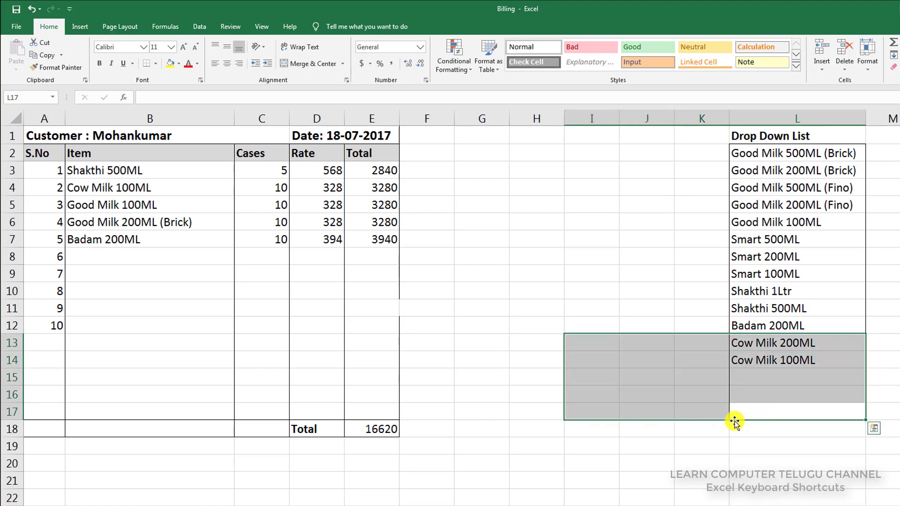
pyautogui.click(748, 415)
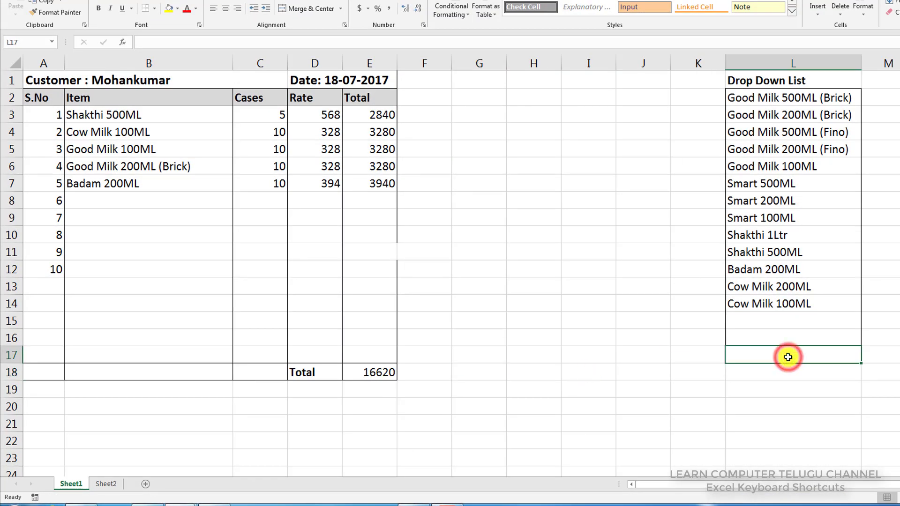
# Step: Alternate between L17 and L1 to show the Drop Down List span
pyautogui.click(788, 355)
pyautogui.click(756, 77)
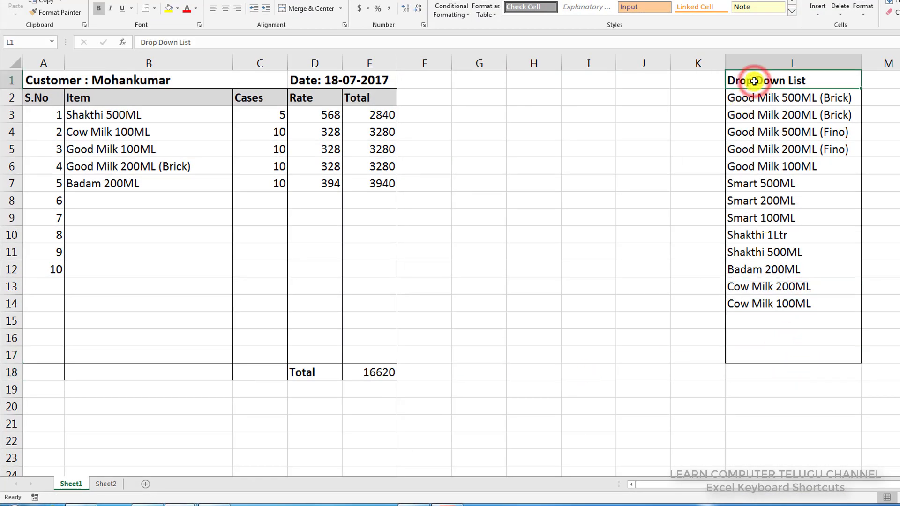
pyautogui.click(776, 354)
pyautogui.click(763, 80)
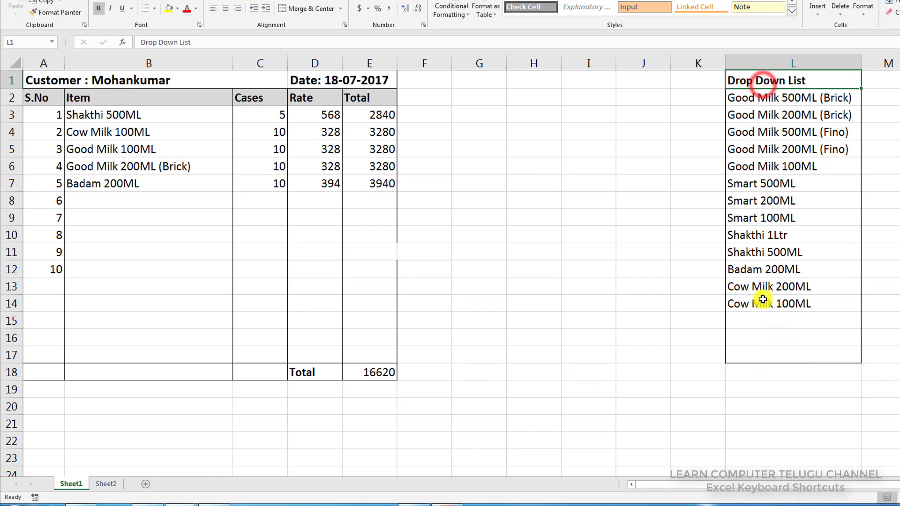
pyautogui.click(769, 355)
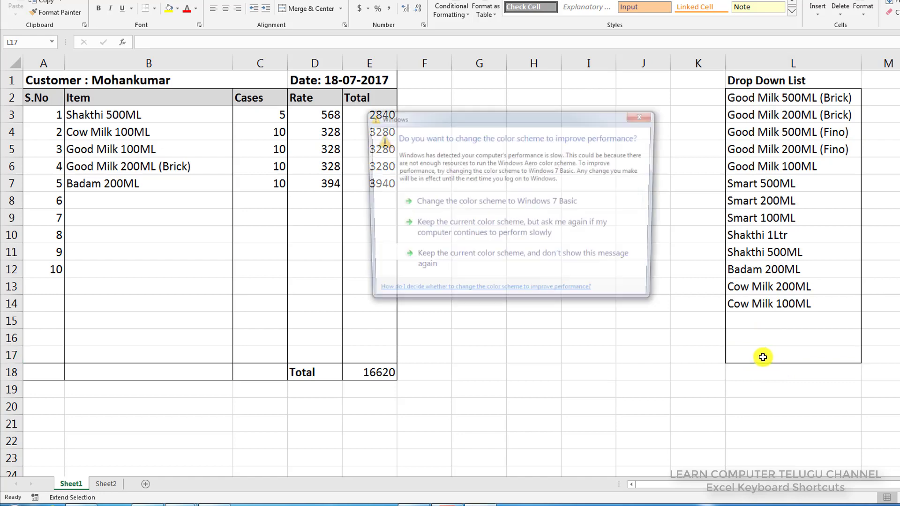
# Step: Dismiss the Windows colour-scheme notification and Shift-select L1 from L17 to get L1:L17
pyautogui.click(638, 112)
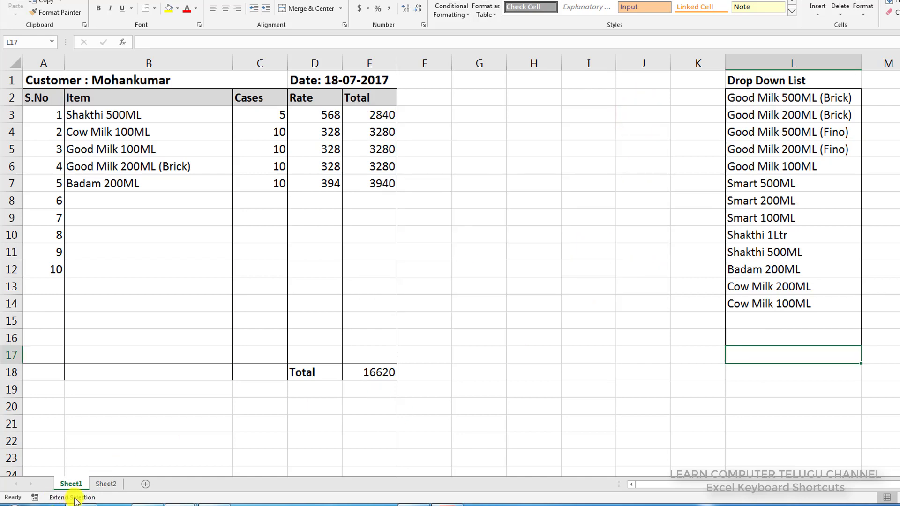
pyautogui.click(774, 355)
pyautogui.click(763, 84)
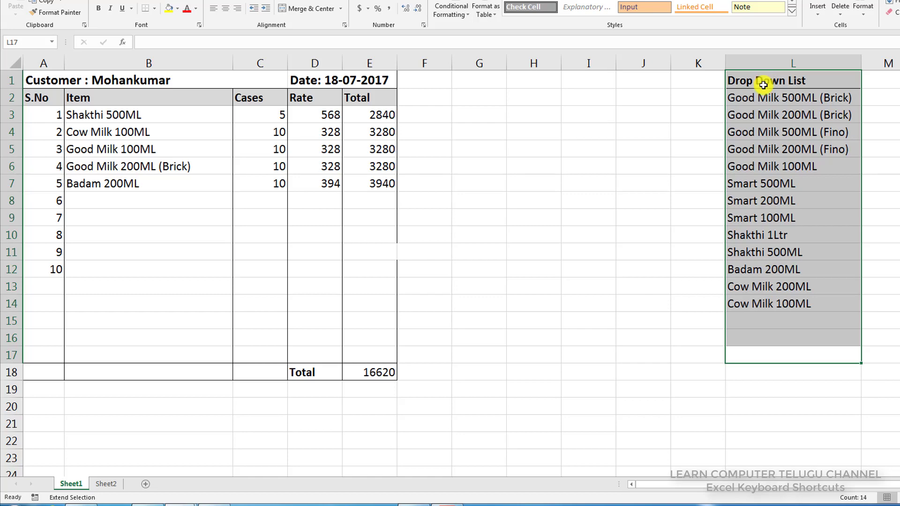
# Step: Anchor on heading L1, press F8, and extend the range down to L17
pyautogui.click(759, 80)
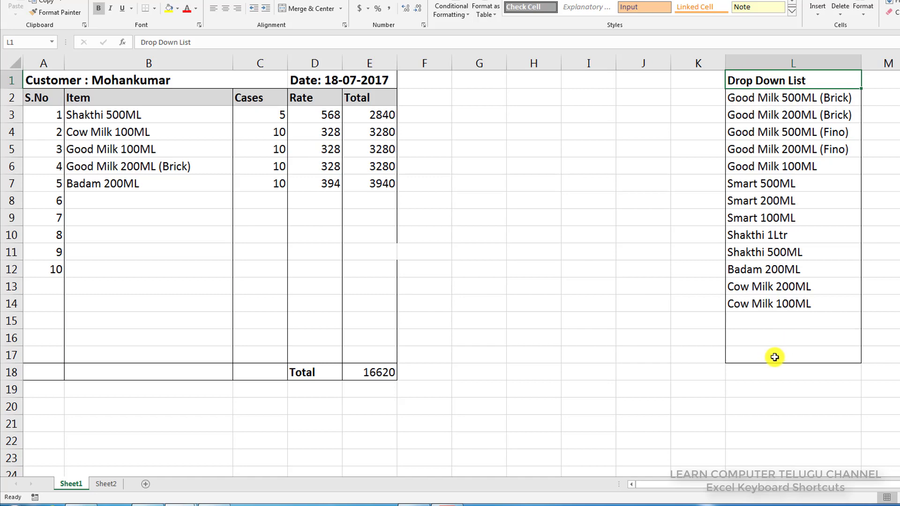
pyautogui.press('F8')
pyautogui.click(757, 79)
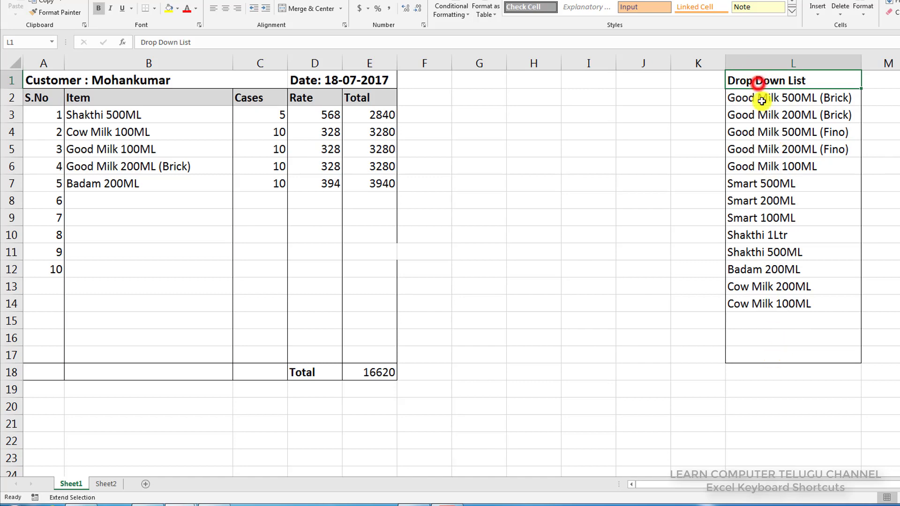
pyautogui.click(770, 344)
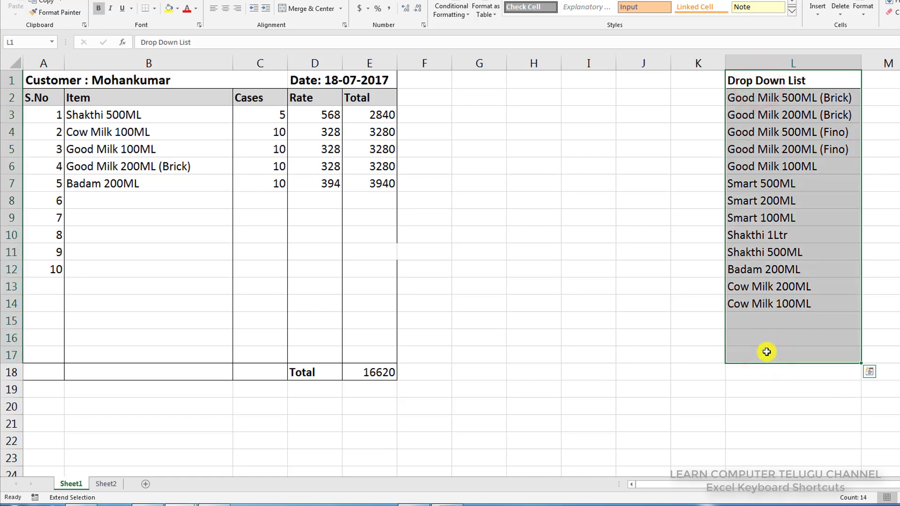